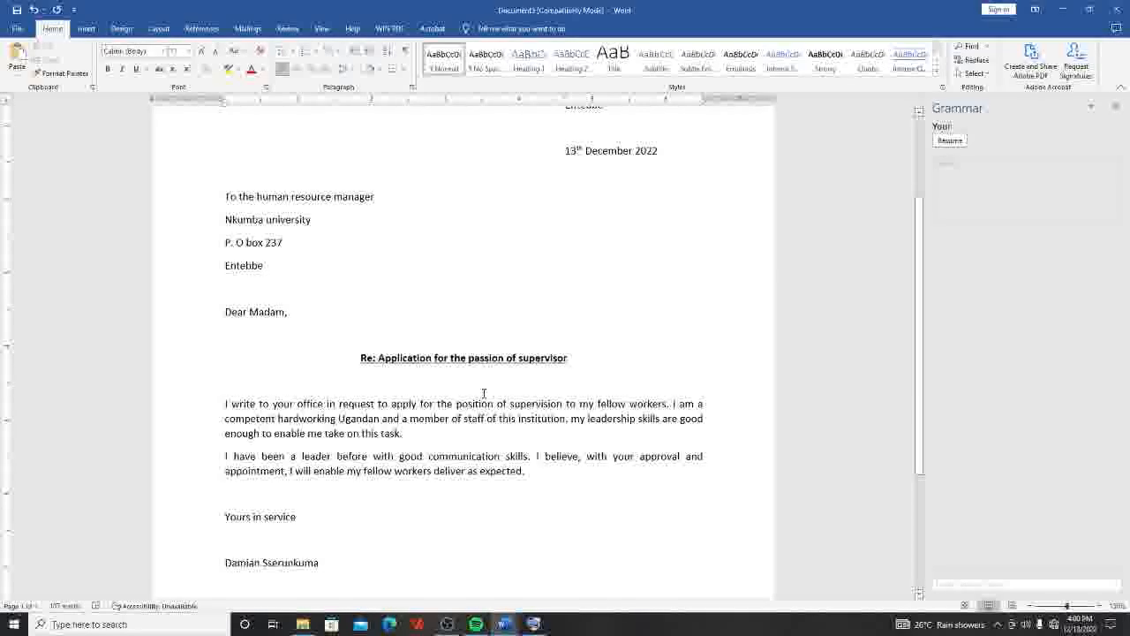
# Add the line "I have a number of skill which include the following" between the letter's two body paragraphs.
pyautogui.scroll(-3, 484, 393)
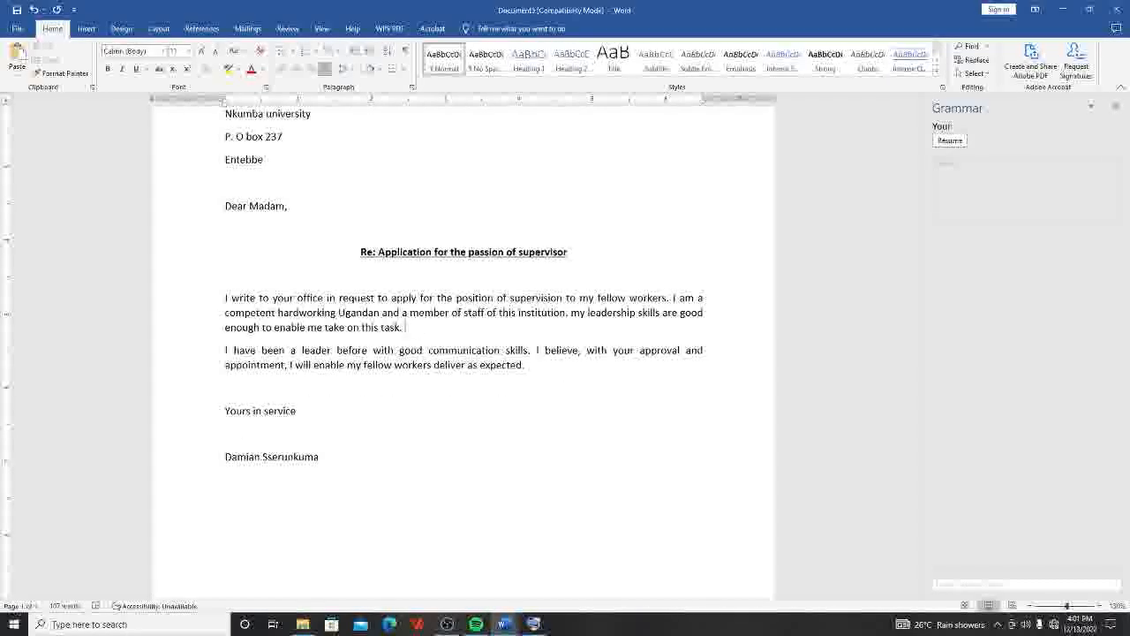
pyautogui.write('.')
pyautogui.click(333, 355)
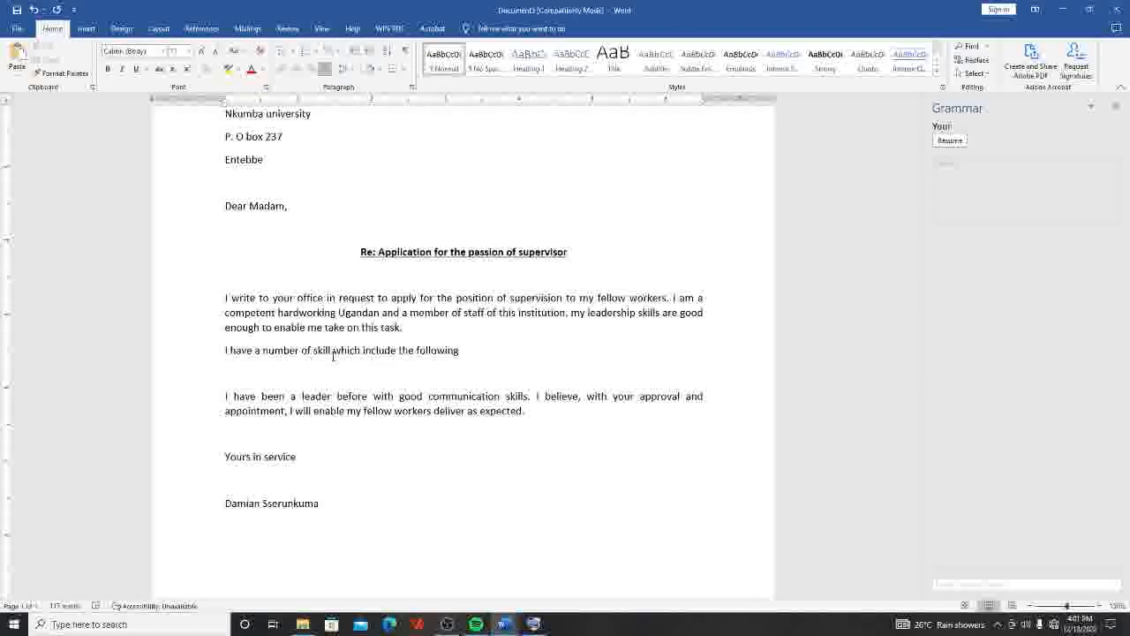
# Add a colon after "following" using the on-screen keyboard, and close the keyboard.
pyautogui.click(533, 624)
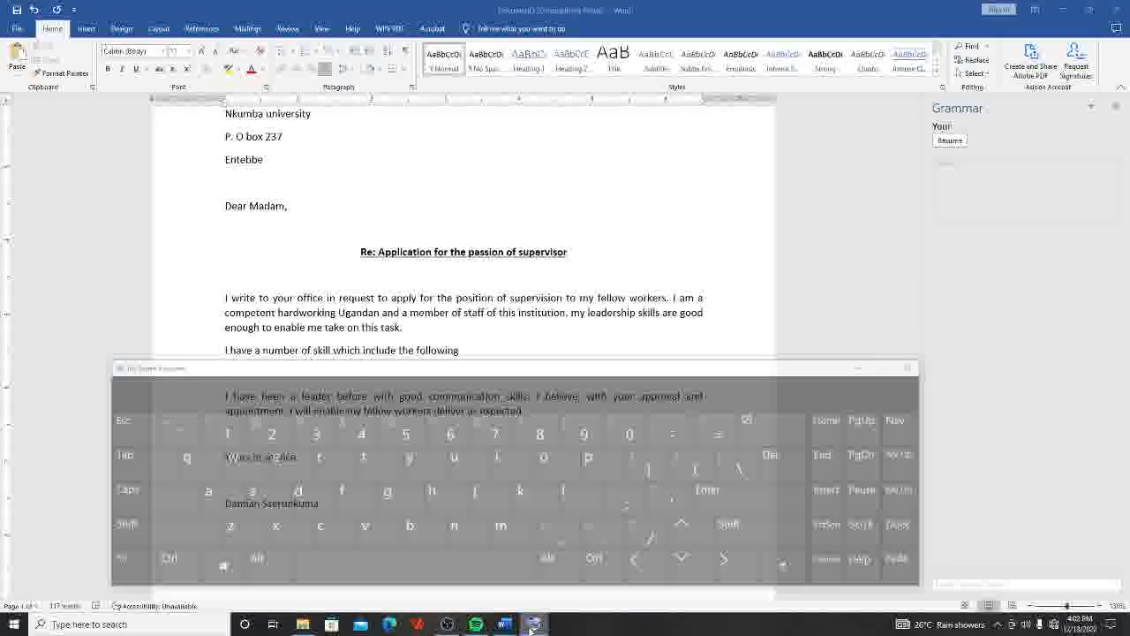
pyautogui.scroll(-3, 507, 278)
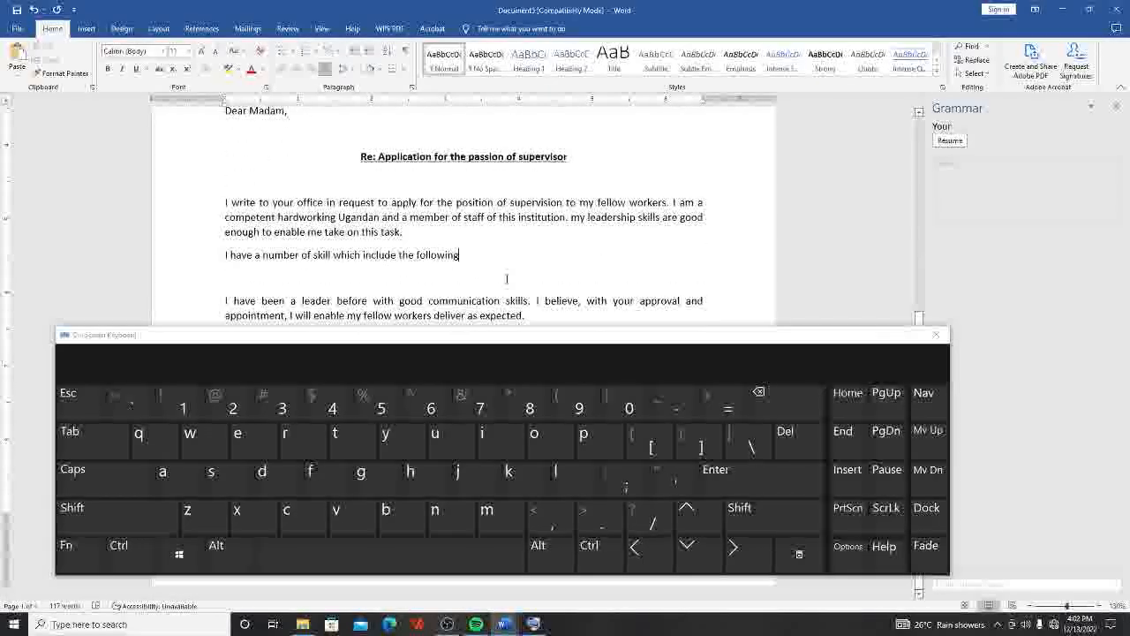
pyautogui.click(755, 520)
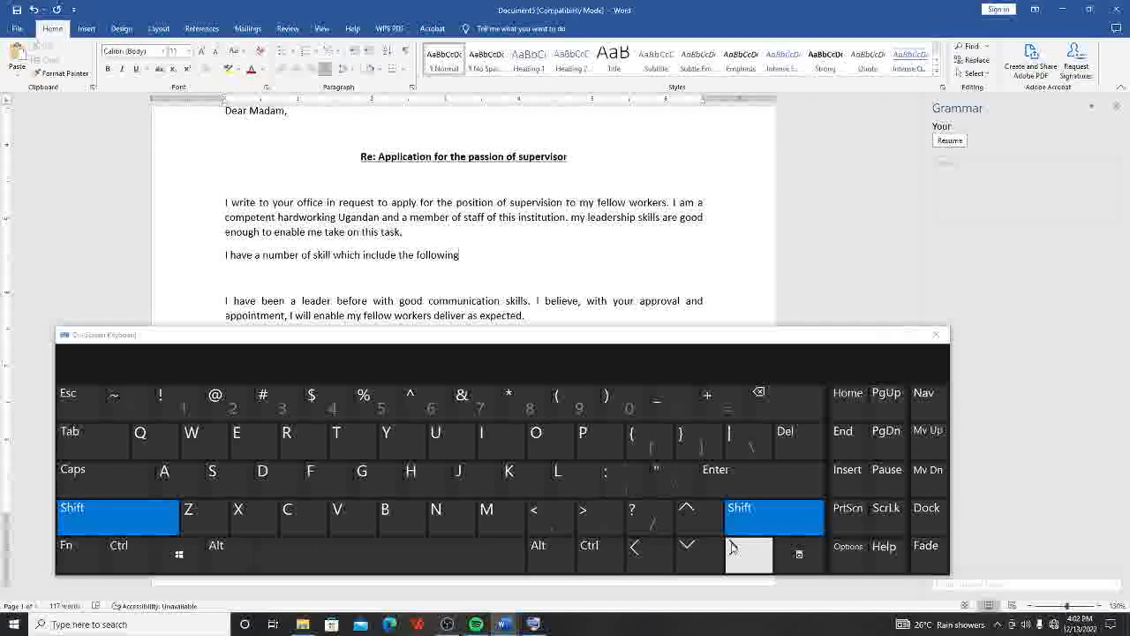
pyautogui.click(627, 484)
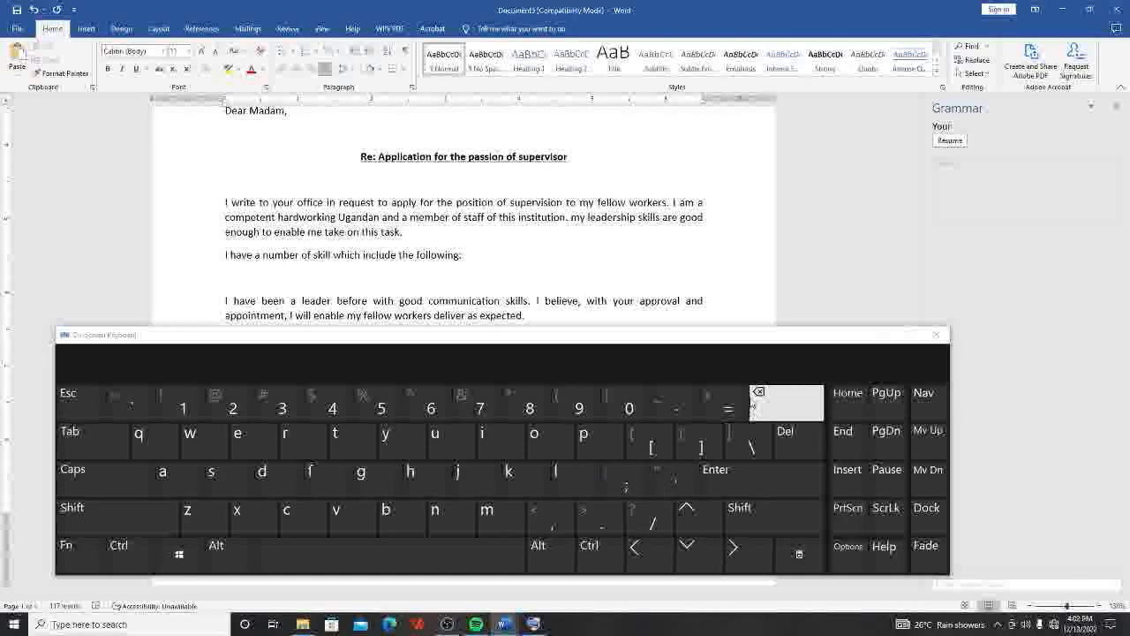
pyautogui.click(936, 333)
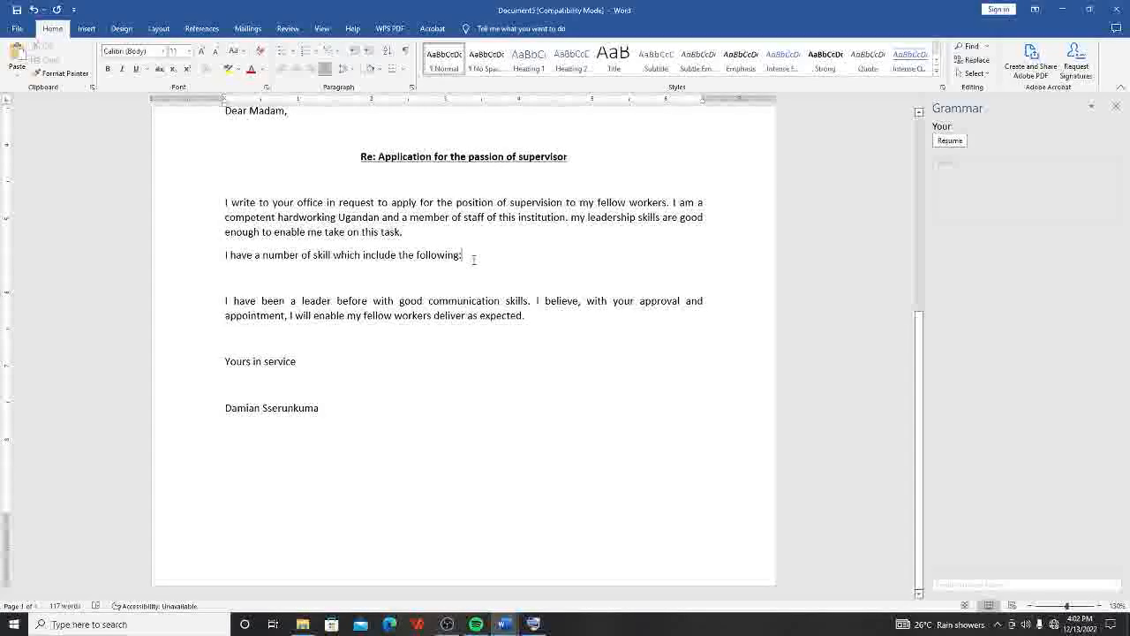
# List "Communications skills", "Computer skills / literate", "Driving" and "Team leading and coordination" on separate lines, and correct "skill" to "skills" in the introductory line.
pyautogui.press('Return')
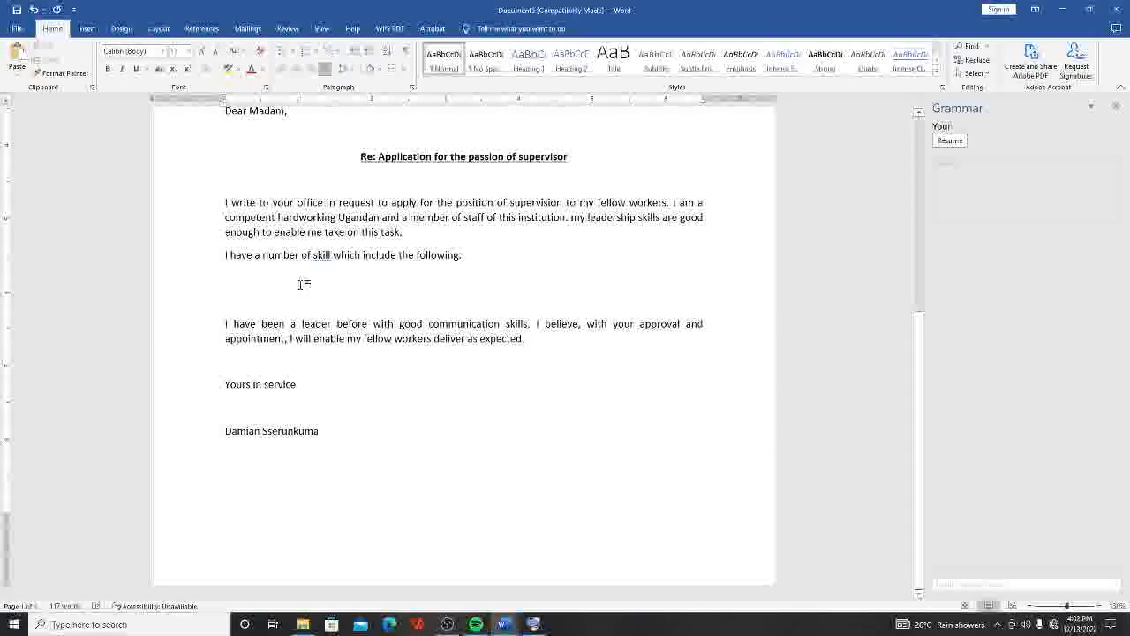
pyautogui.write('communications skills')
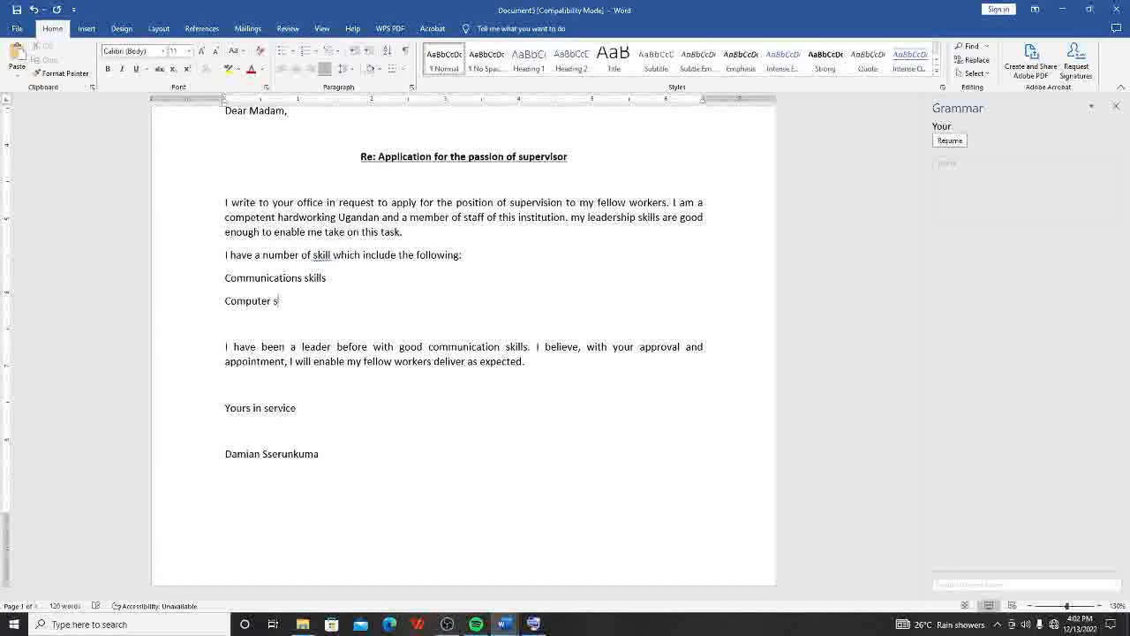
pyautogui.write('s')
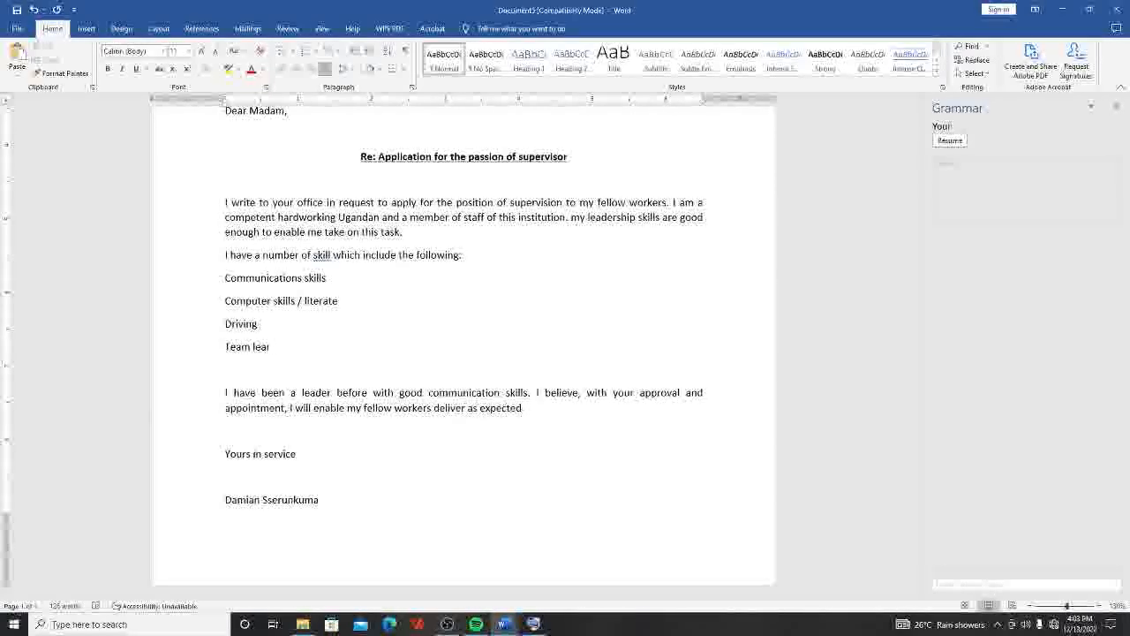
pyautogui.press('BackSpace')
pyautogui.press('BackSpace')
pyautogui.press('BackSpace')
pyautogui.press('BackSpace')
pyautogui.press('BackSpace')
pyautogui.press('BackSpace')
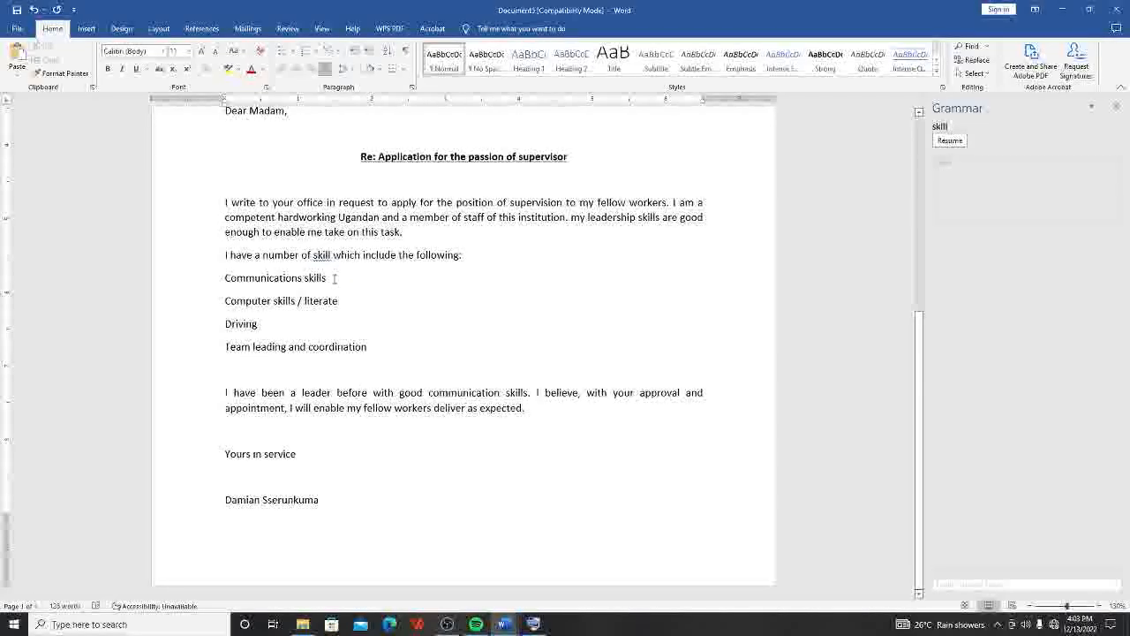
pyautogui.write('s')
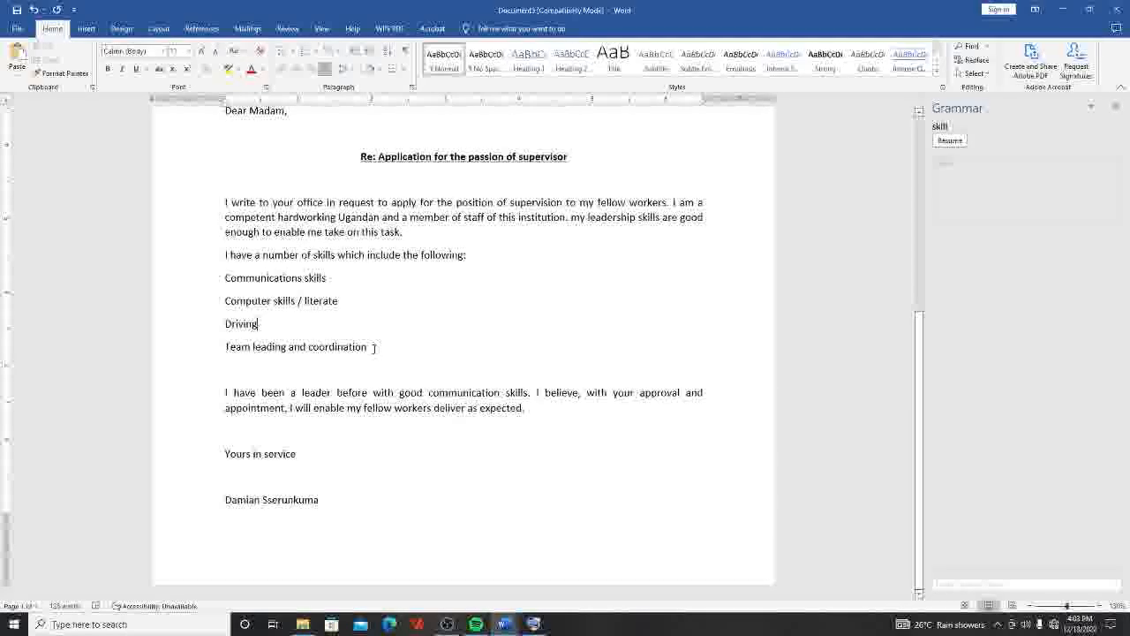
# Bullet the four skill lines and try the four-diamond and check mark bullet styles.
pyautogui.moveTo(374, 348); pyautogui.dragTo(224, 281)
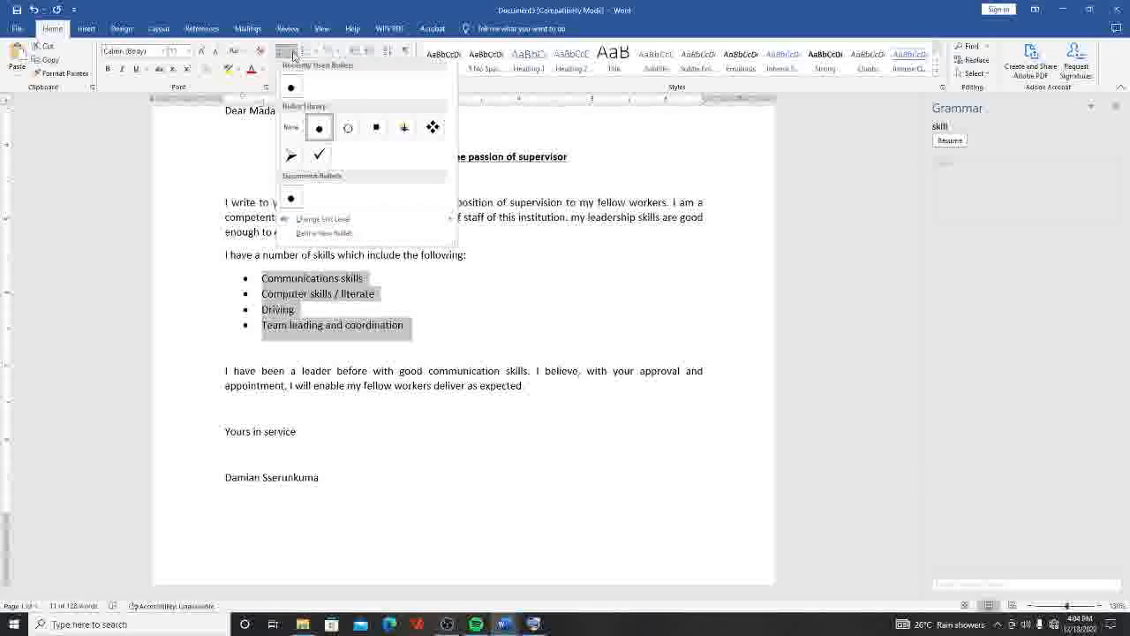
pyautogui.click(319, 15)
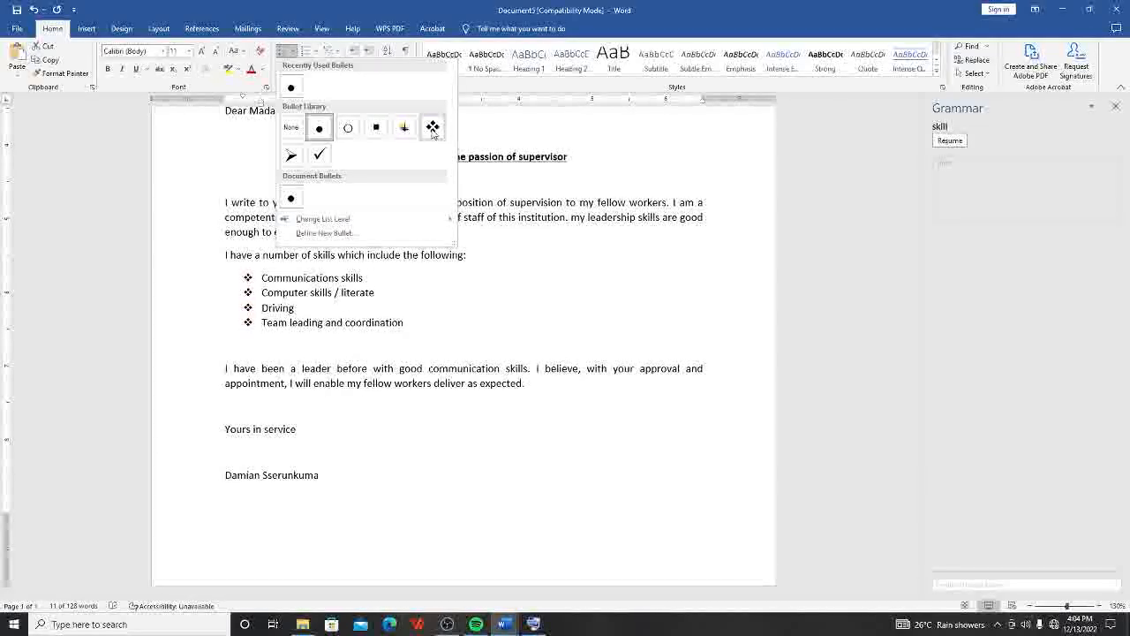
pyautogui.click(433, 129)
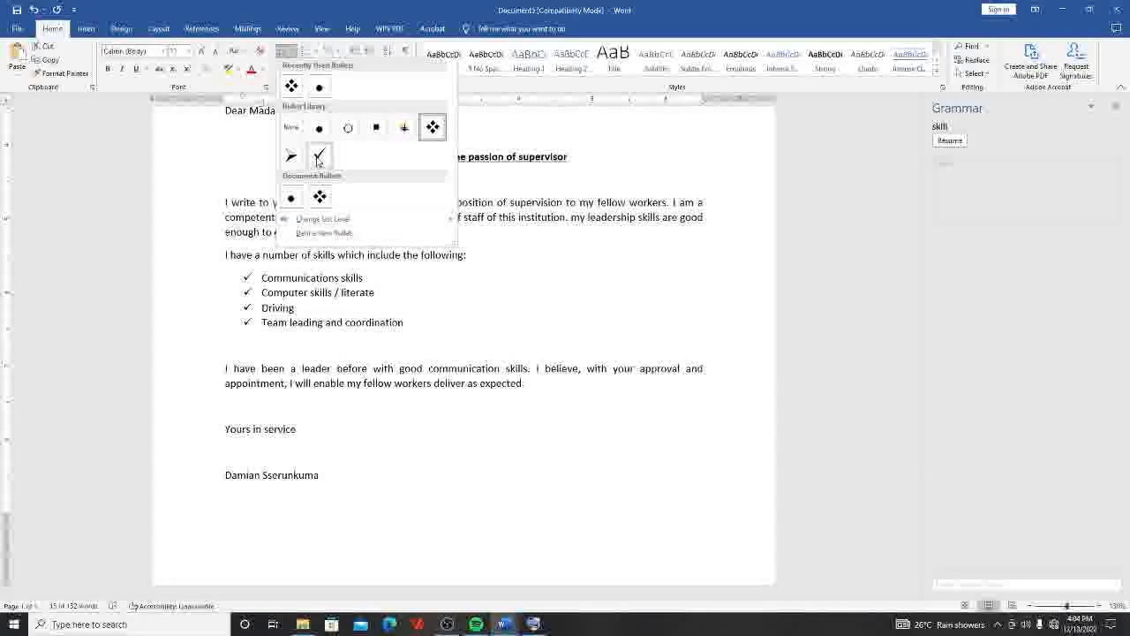
pyautogui.click(319, 158)
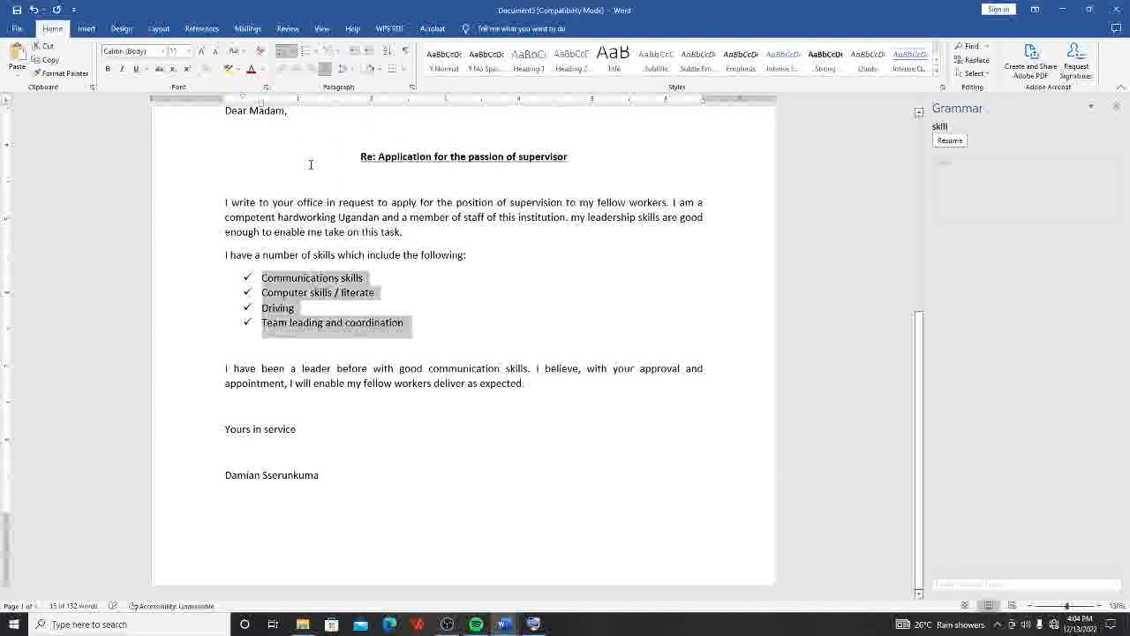
# Change the skill list's bullets to hollow circles, and define the π symbol as a new bullet for the list.
pyautogui.click(291, 50)
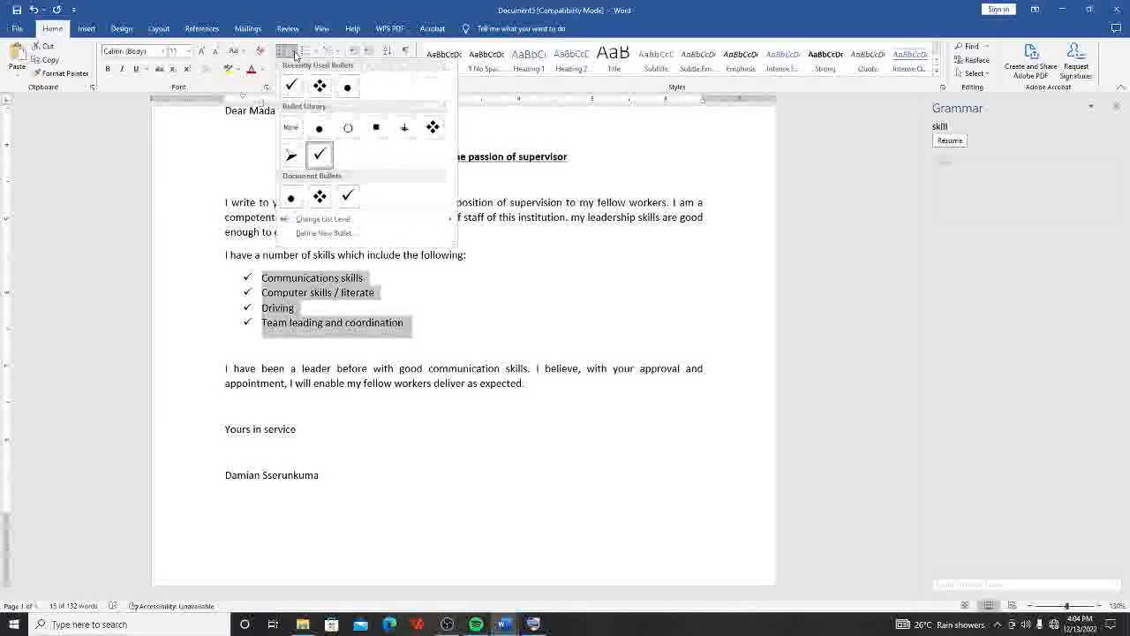
pyautogui.click(348, 130)
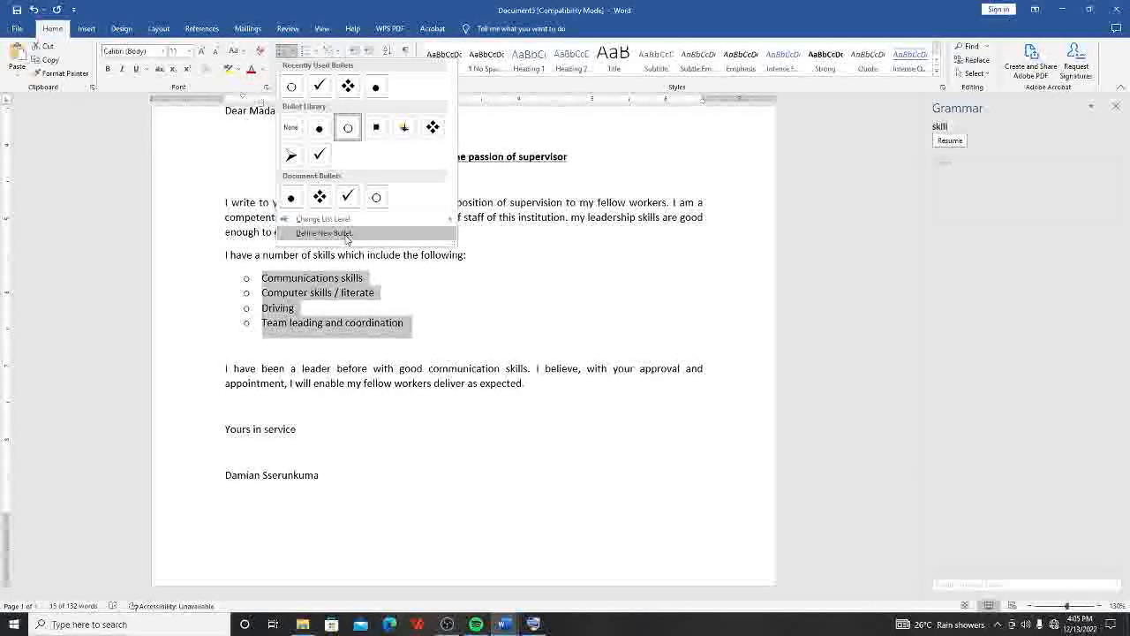
pyautogui.click(325, 233)
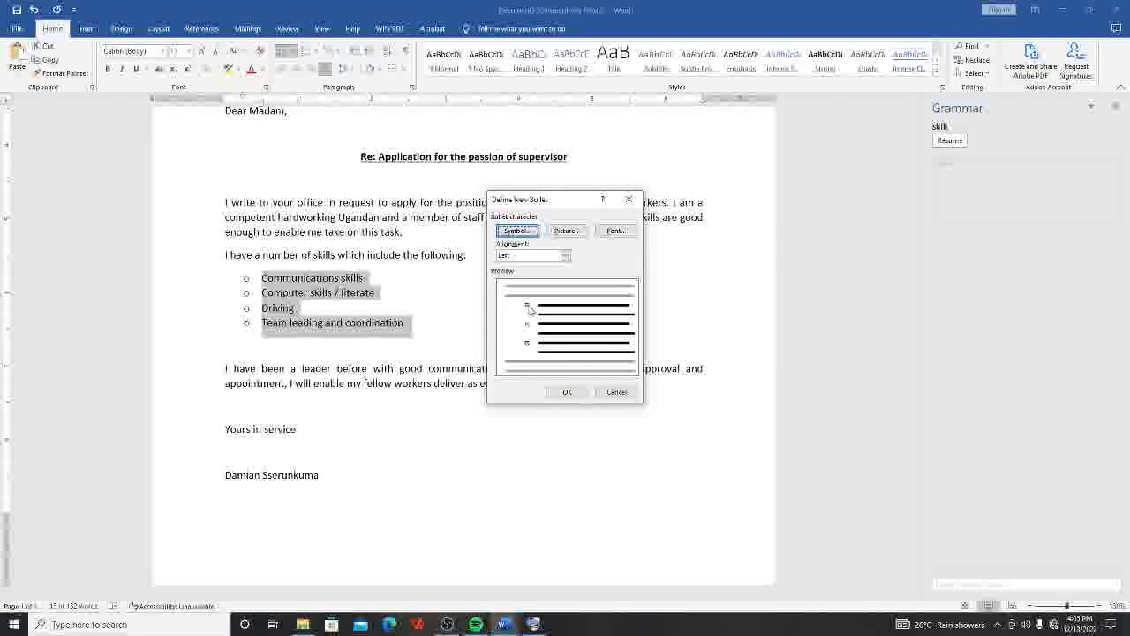
pyautogui.click(568, 392)
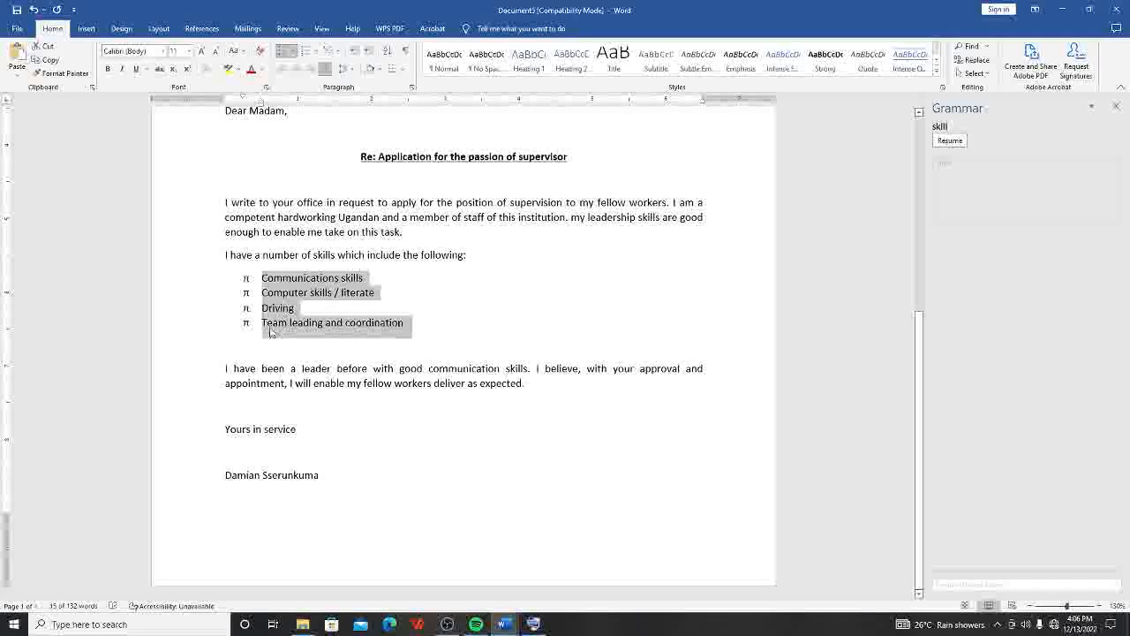
# Replace the bullets with numbering and try the 1) 2) 3), I. II. III. and i. ii. iii. formats on the skill list.
pyautogui.click(281, 52)
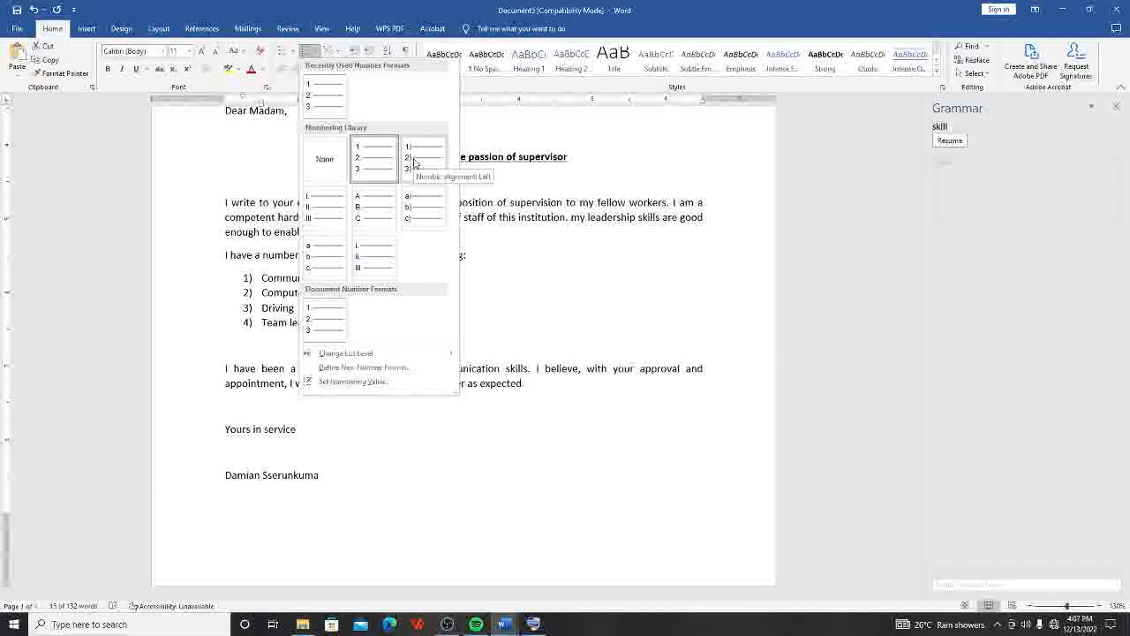
pyautogui.click(414, 161)
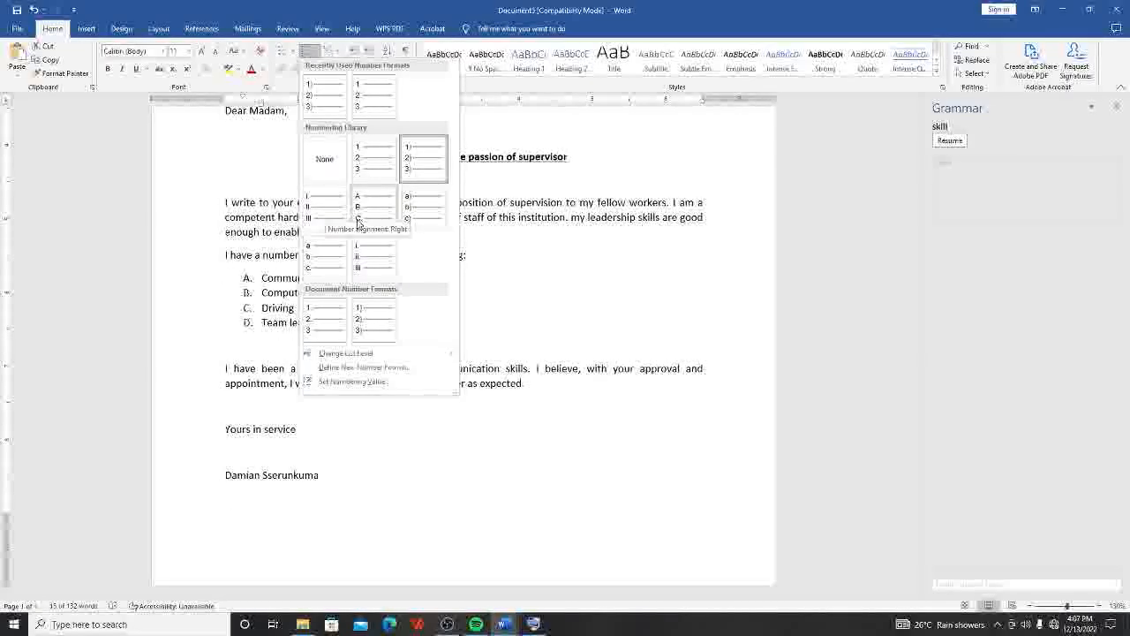
pyautogui.click(327, 228)
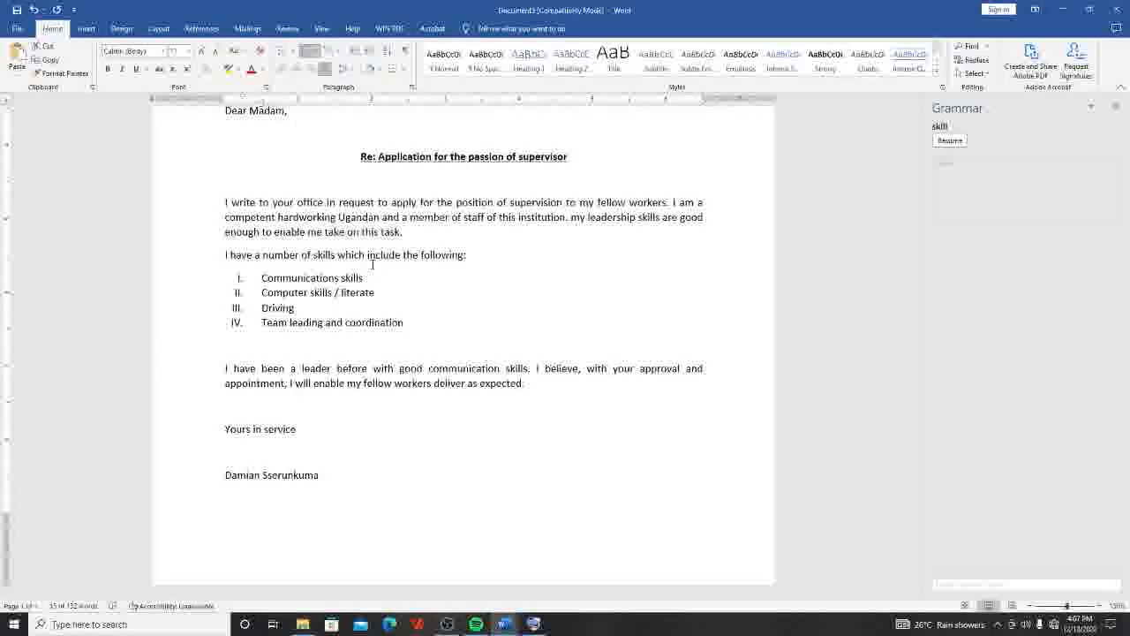
pyautogui.hotkey('ctrl', 'z')
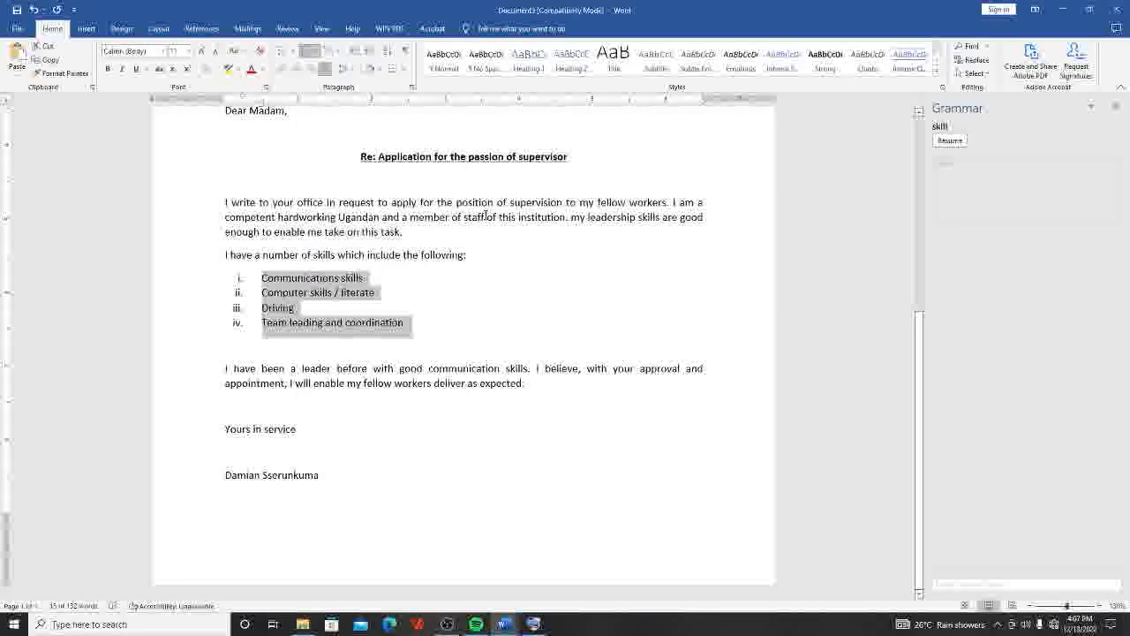
# Switch the skill list's numbering to the A. B. C. format and settle on a) b) c).
pyautogui.click(320, 53)
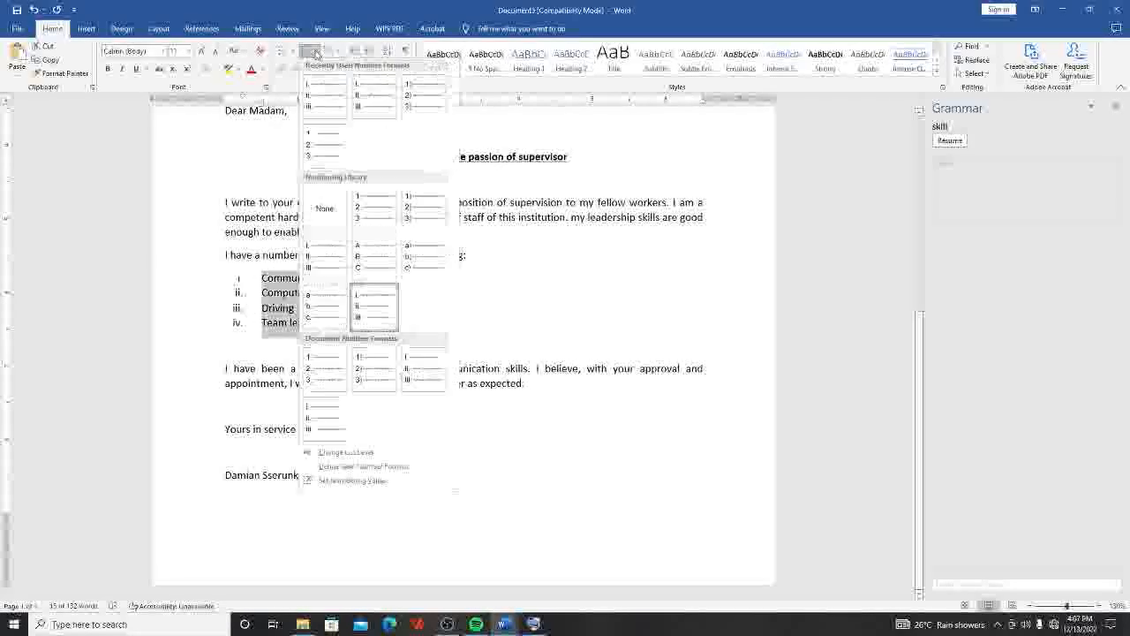
pyautogui.click(368, 262)
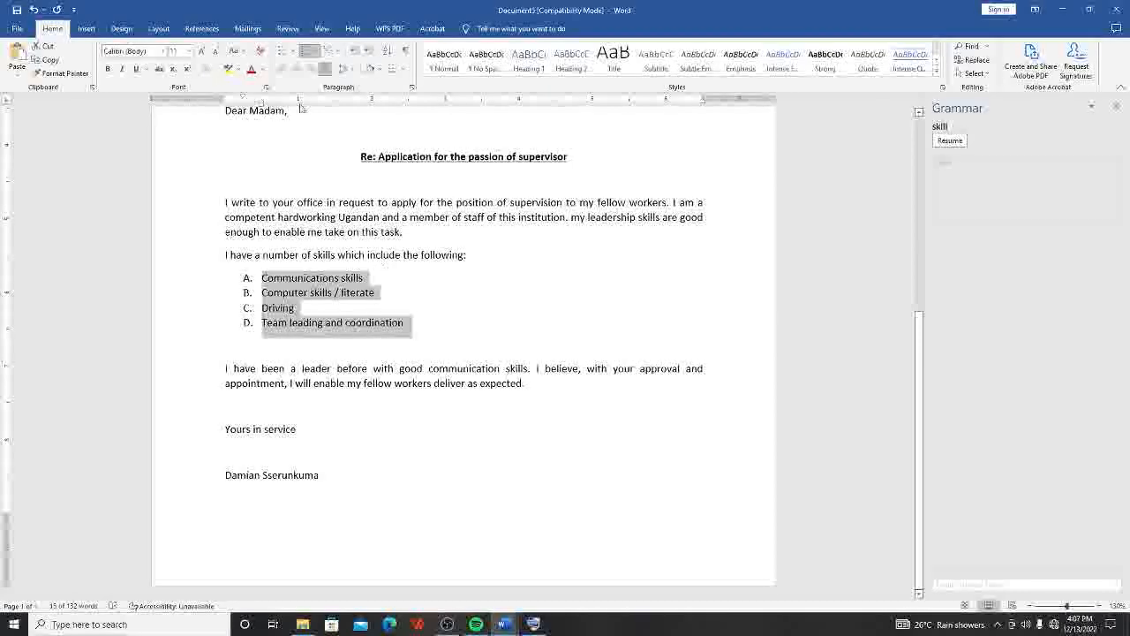
pyautogui.click(319, 51)
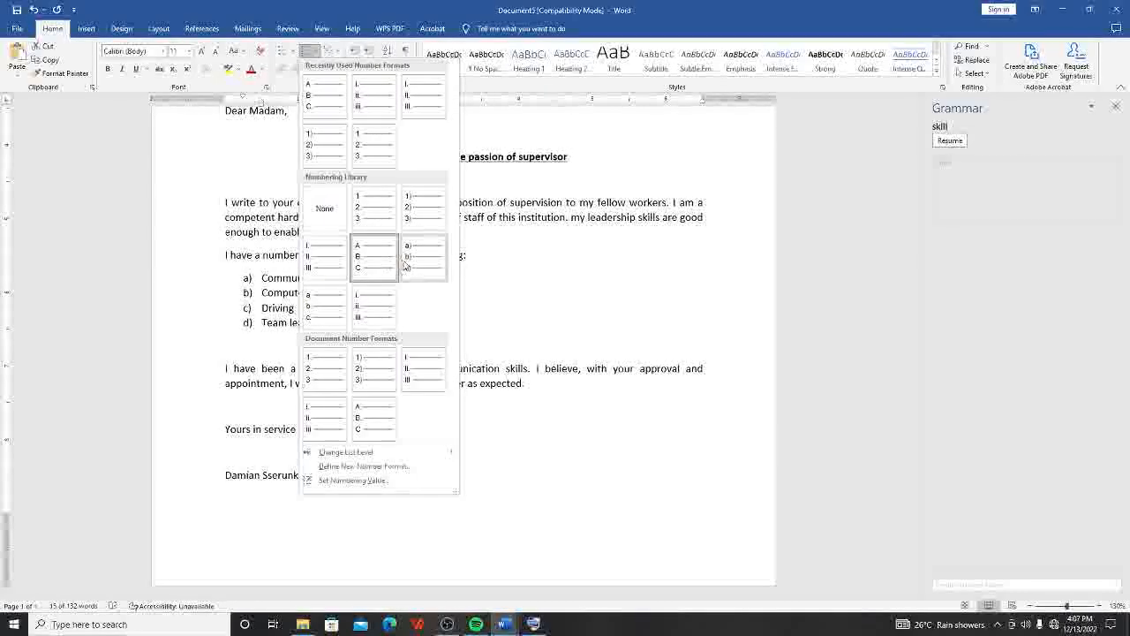
pyautogui.click(412, 262)
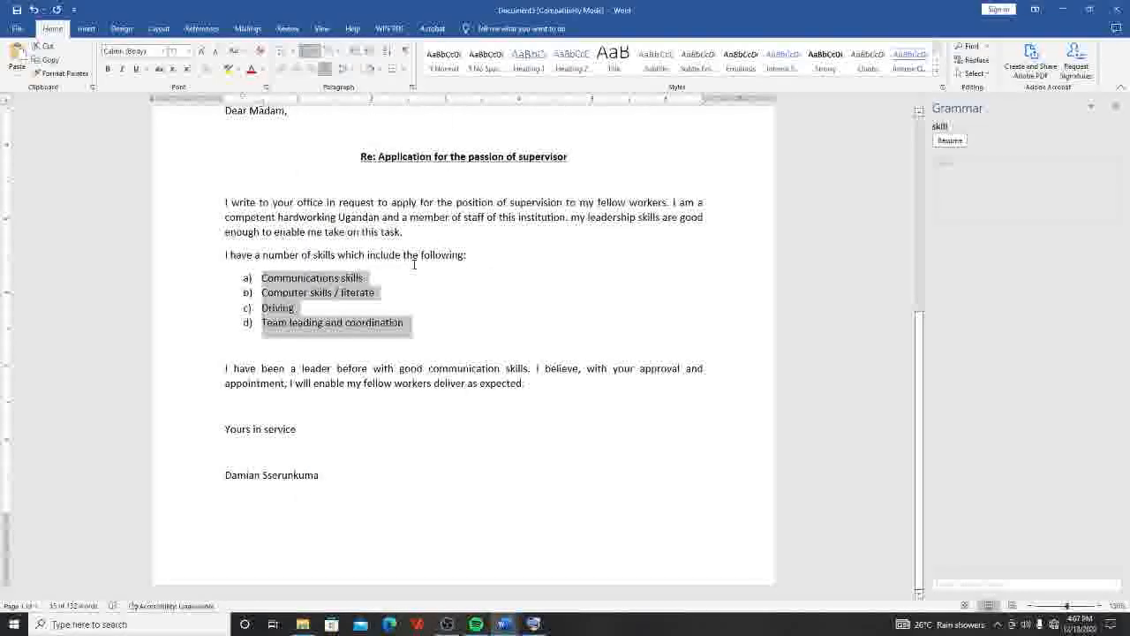
# Set the skill list's numbering value to start a new list at j.
pyautogui.click(318, 52)
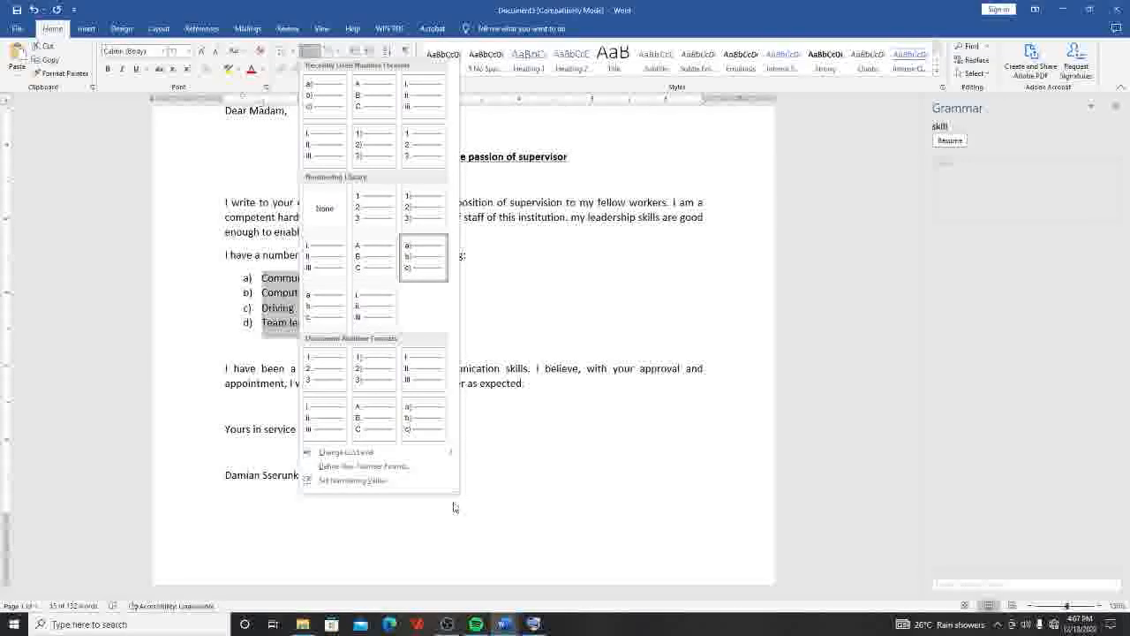
pyautogui.click(377, 482)
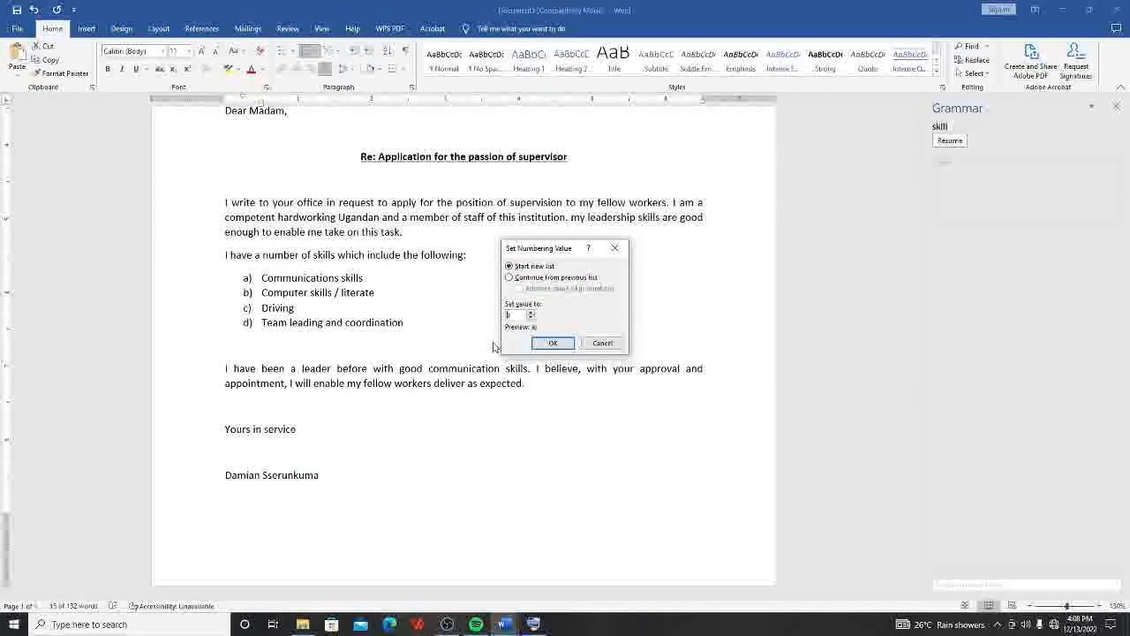
pyautogui.moveTo(519, 315); pyautogui.dragTo(507, 317)
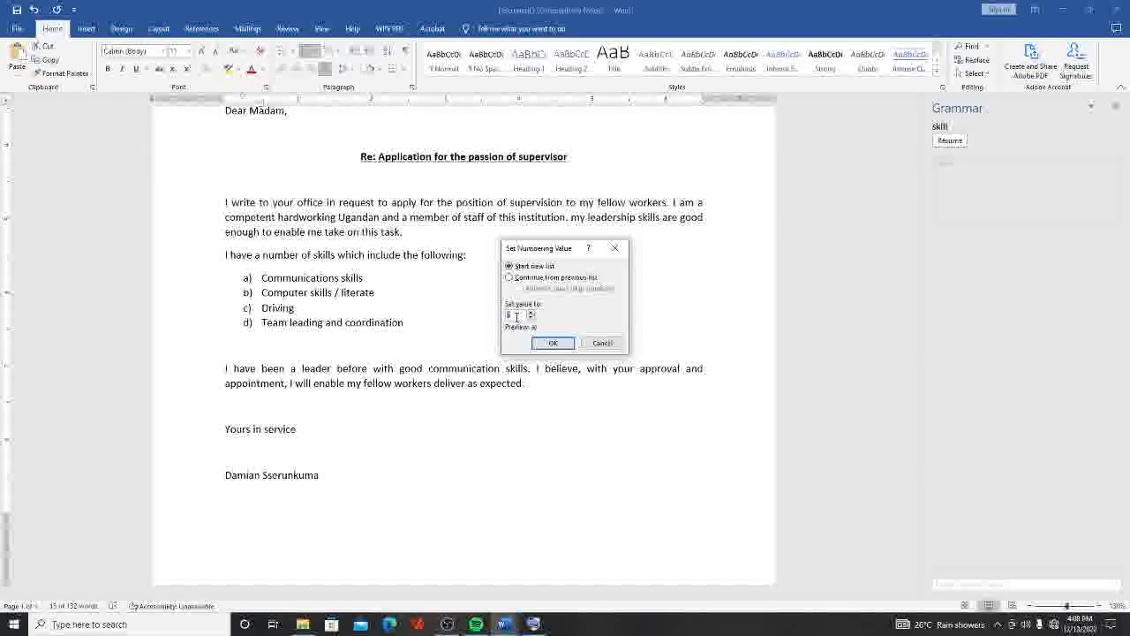
pyautogui.write('i')
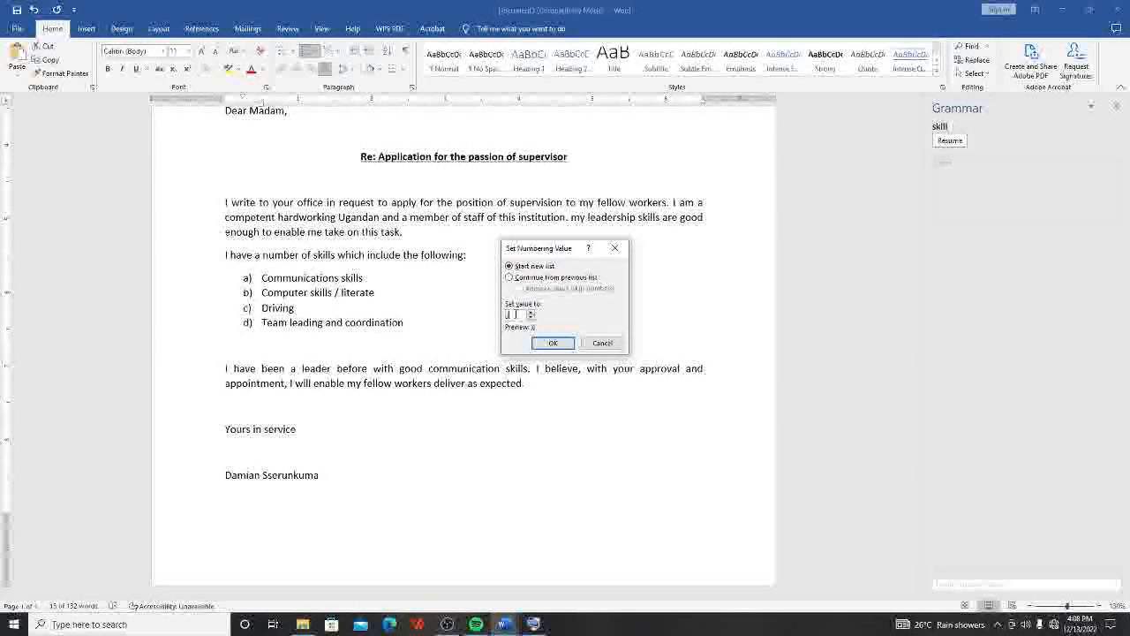
pyautogui.click(550, 343)
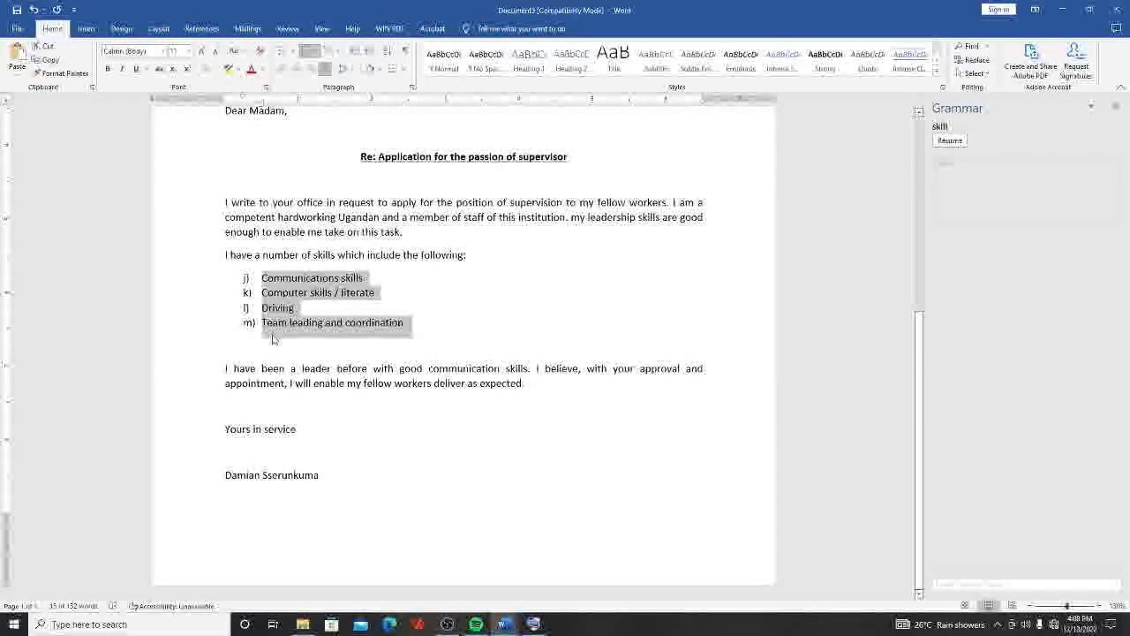
# Set the skill list's numbering value to start a new list at a.
pyautogui.click(316, 52)
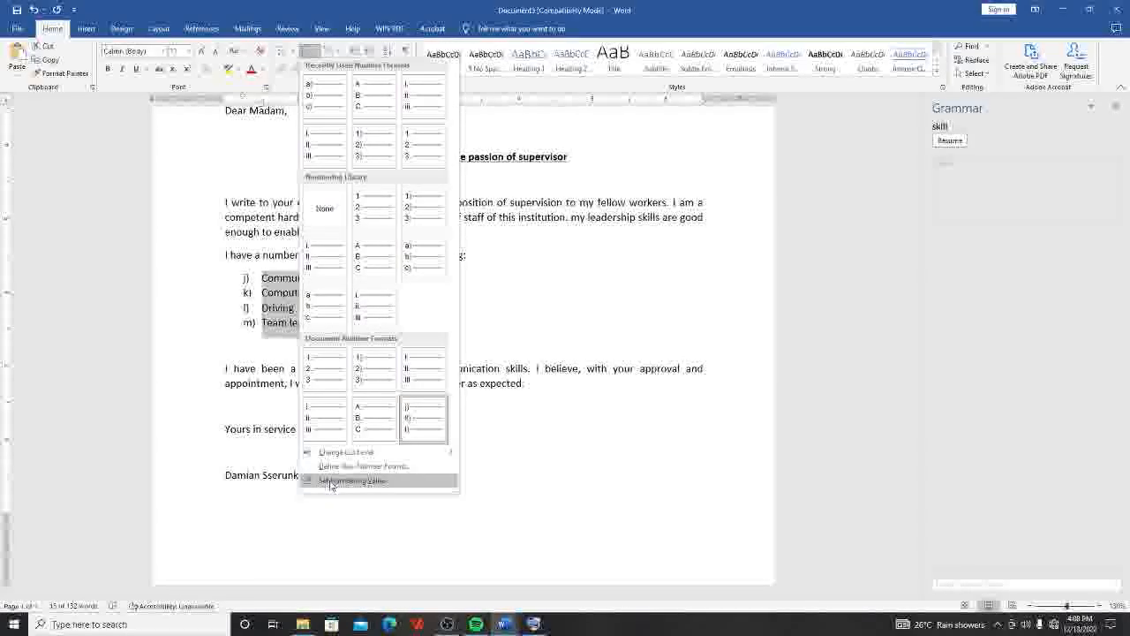
pyautogui.click(344, 480)
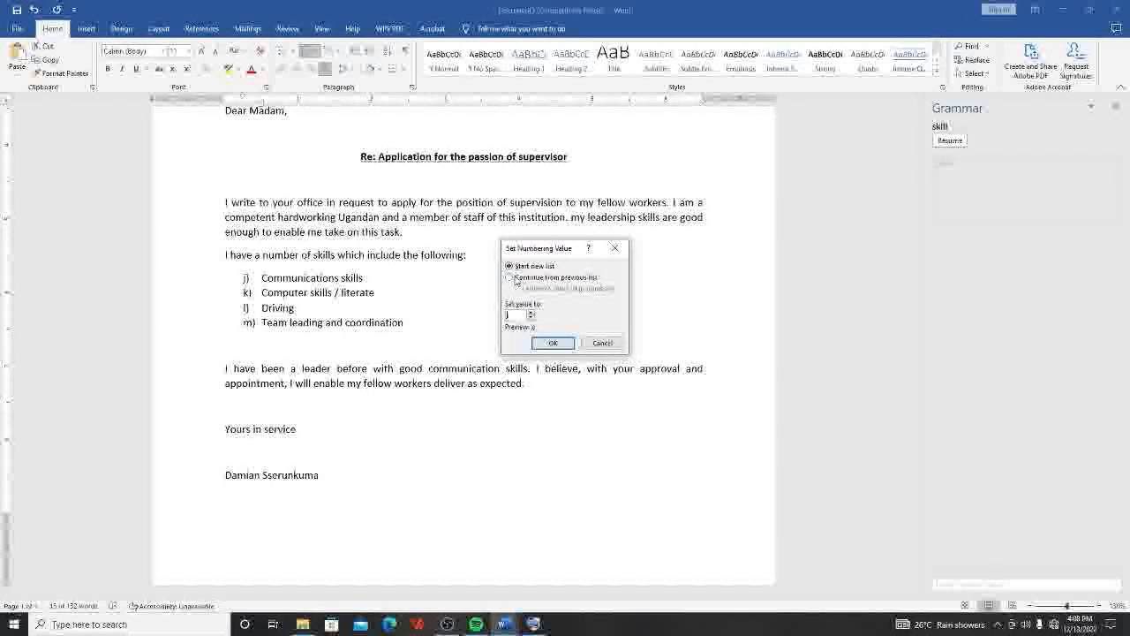
pyautogui.click(511, 277)
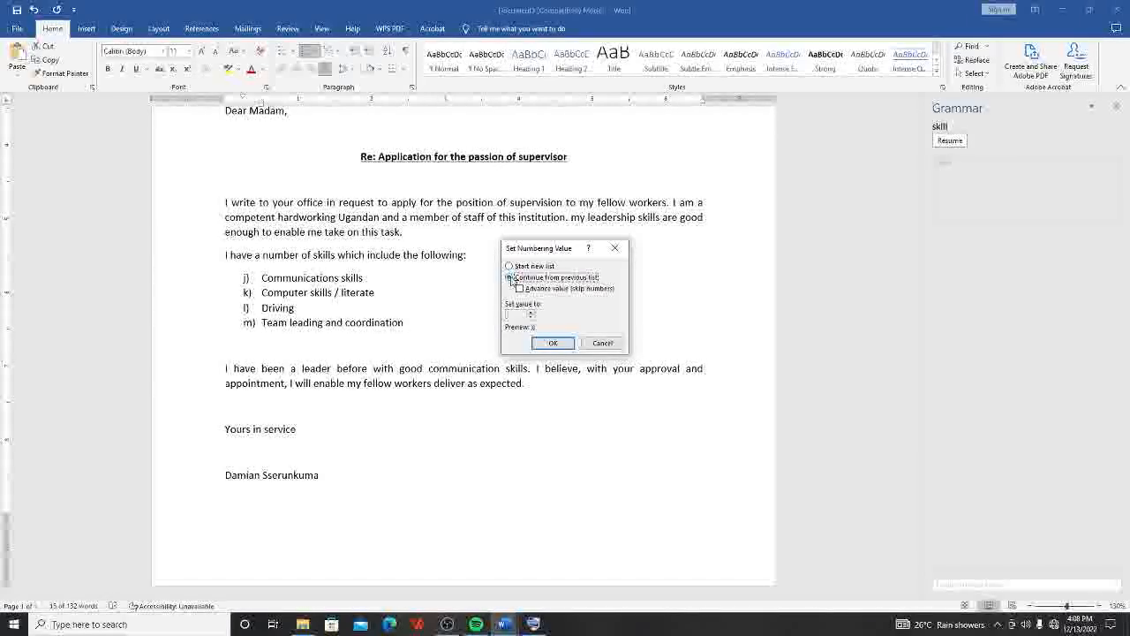
pyautogui.click(509, 266)
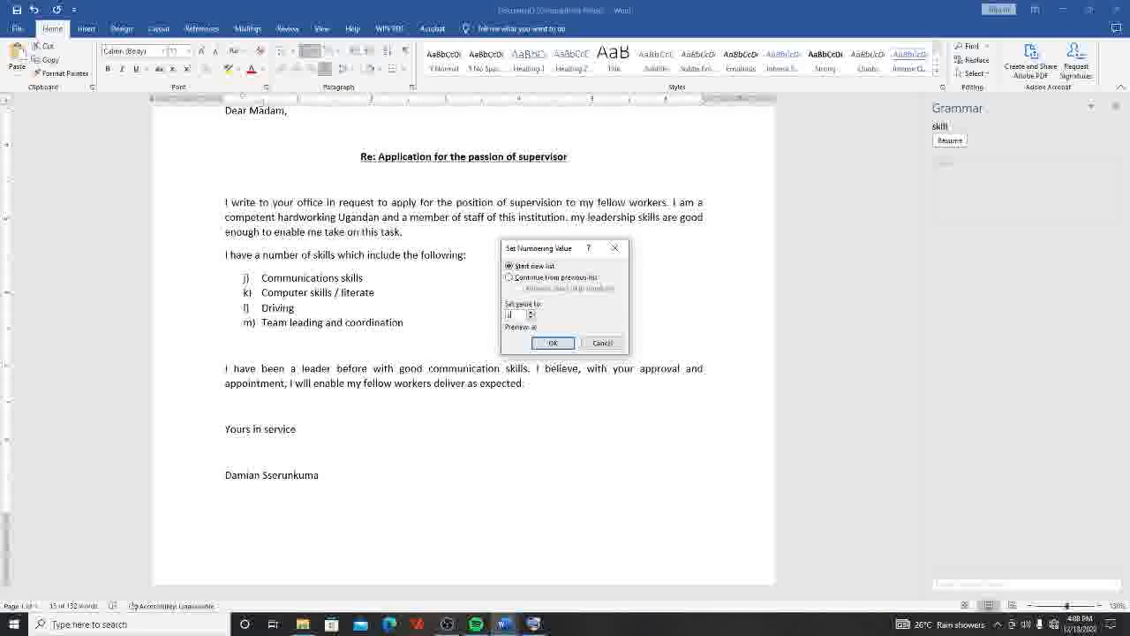
pyautogui.write('a')
pyautogui.click(542, 343)
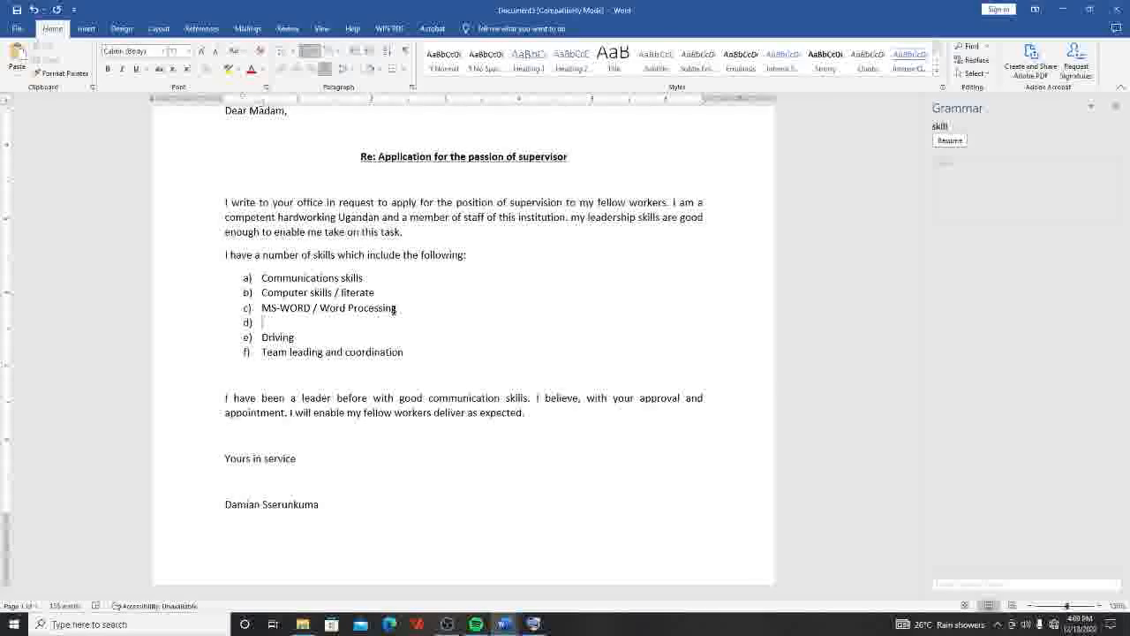
# Add the items "Power Point / Electronic PRESENTATION" and "FILE MANAGEMENT" to the skill list below the MS-WORD item.
pyautogui.write('ower Point / Electronic PRESENTATION')
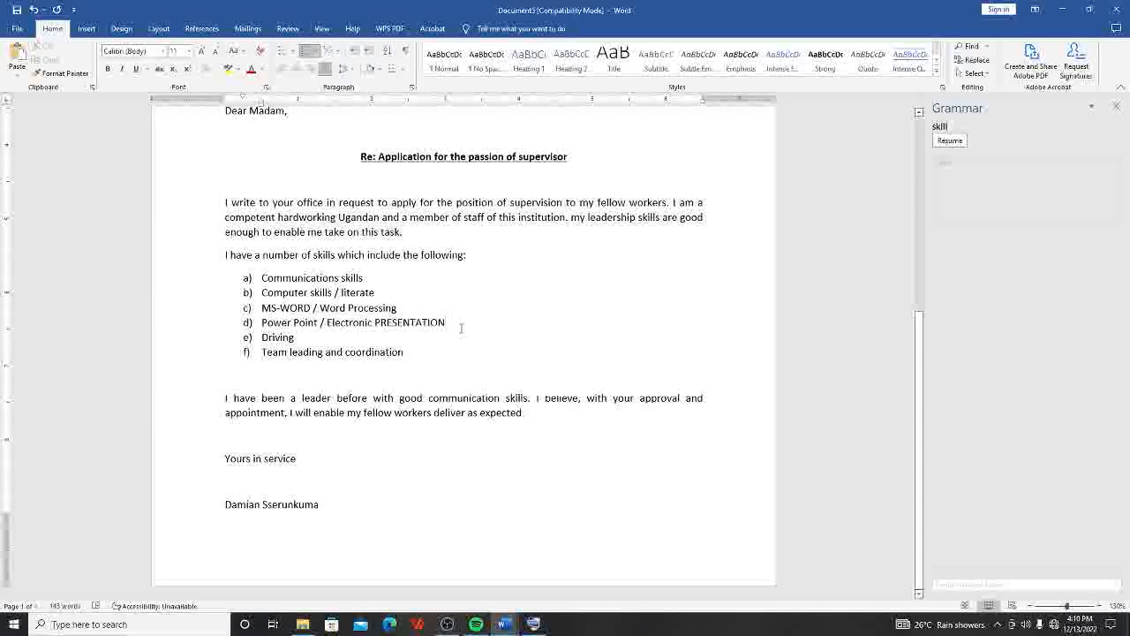
pyautogui.click(460, 328)
pyautogui.press('Return')
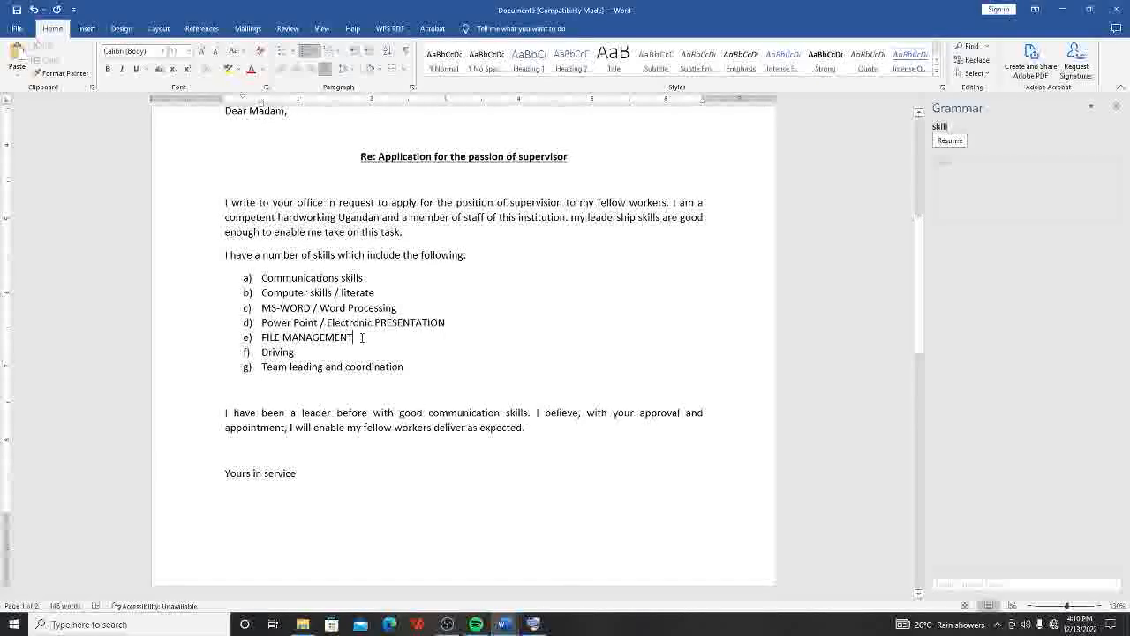
# Indent the MS-WORD, Power Point and FILE MANAGEMENT items into a sublist numbered i. ii. iii. and change their text to sentence case.
pyautogui.moveTo(256, 309); pyautogui.dragTo(257, 309)
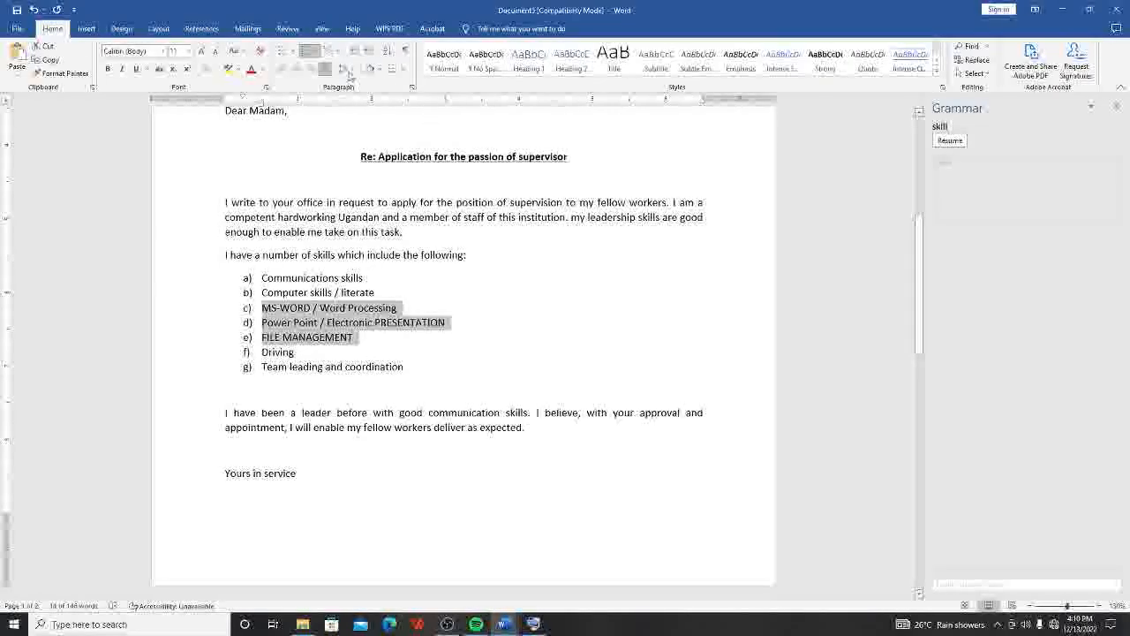
pyautogui.click(370, 55)
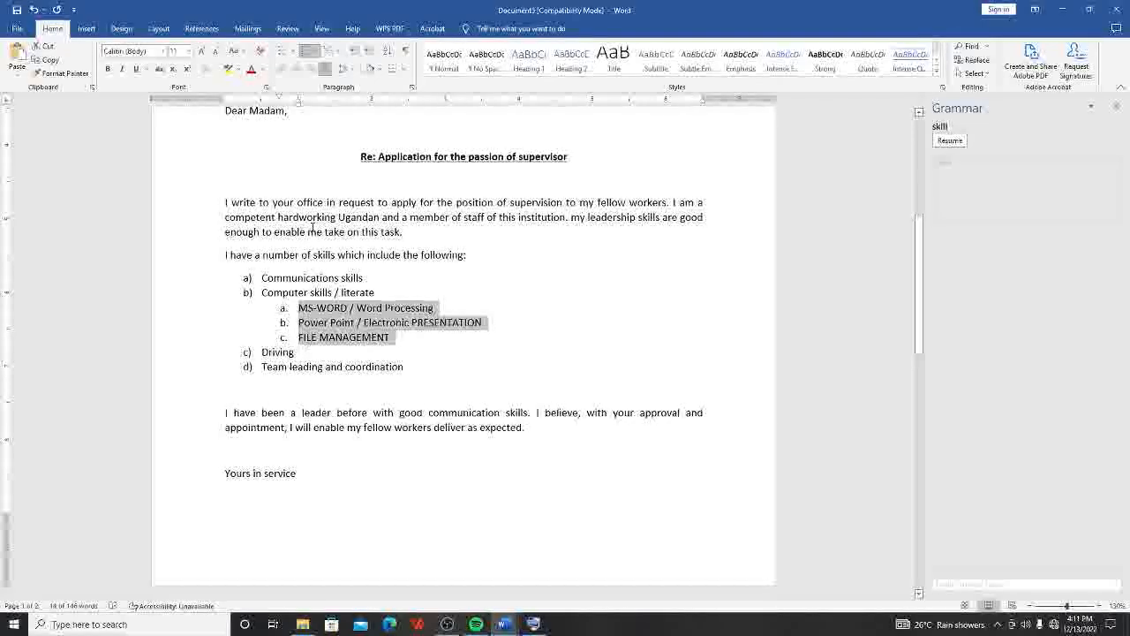
pyautogui.click(316, 53)
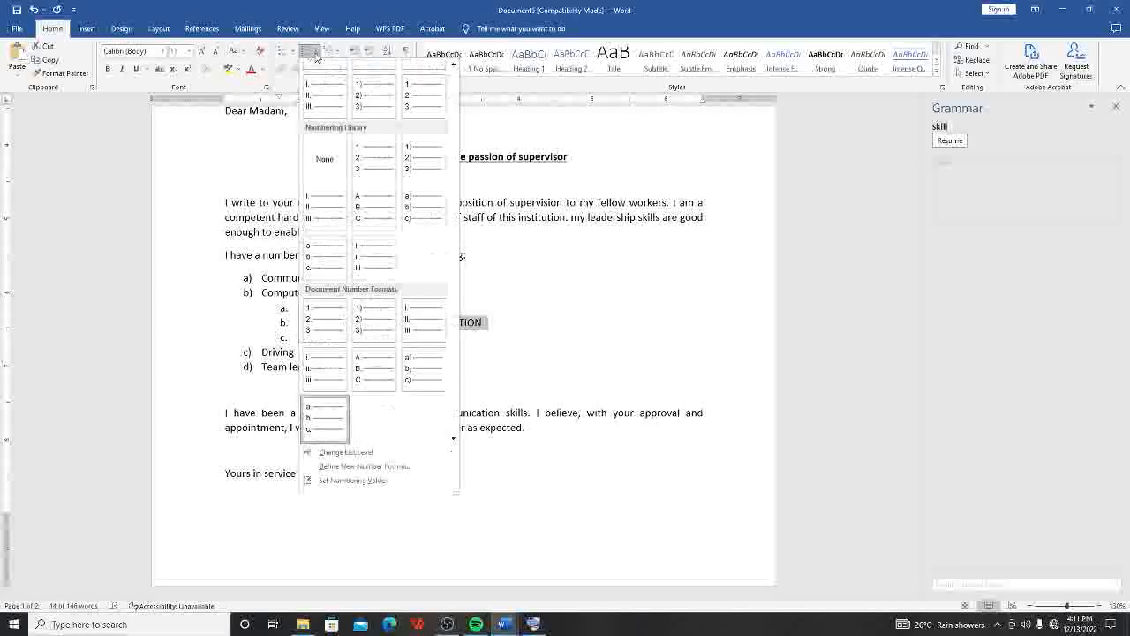
pyautogui.click(378, 251)
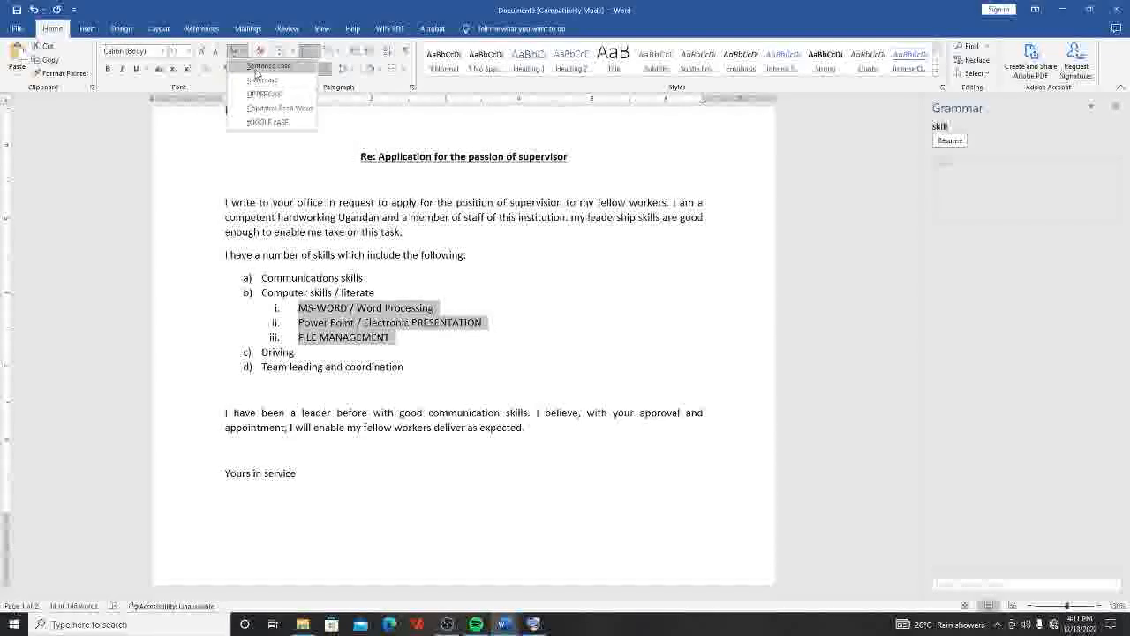
pyautogui.click(256, 68)
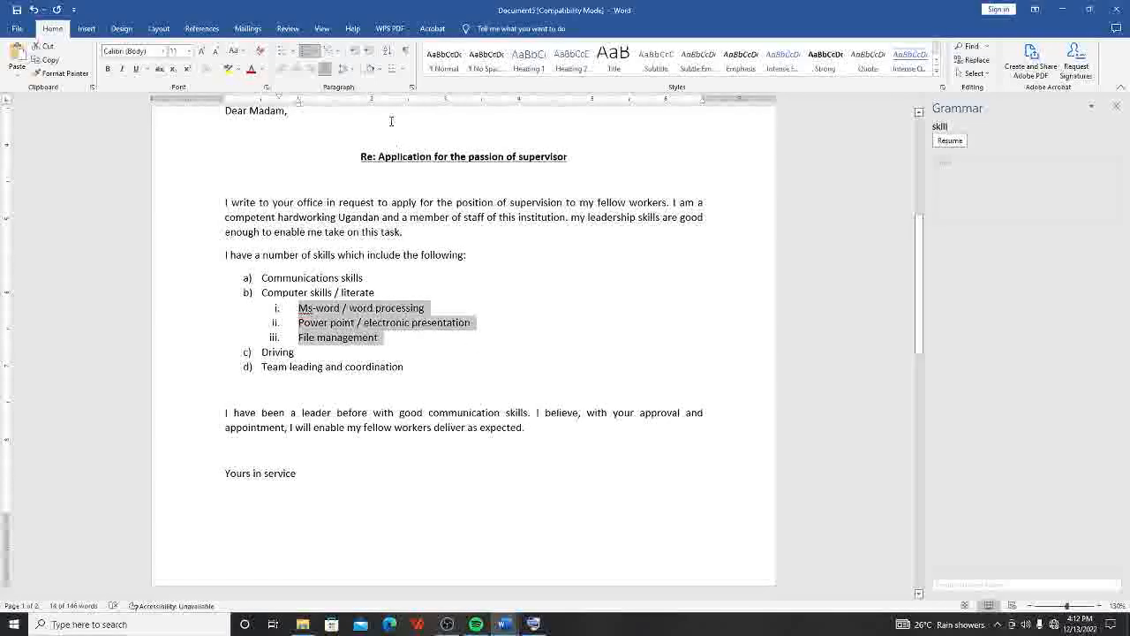
# Sort the three computer sub-skills by paragraph text in ascending order.
pyautogui.click(388, 53)
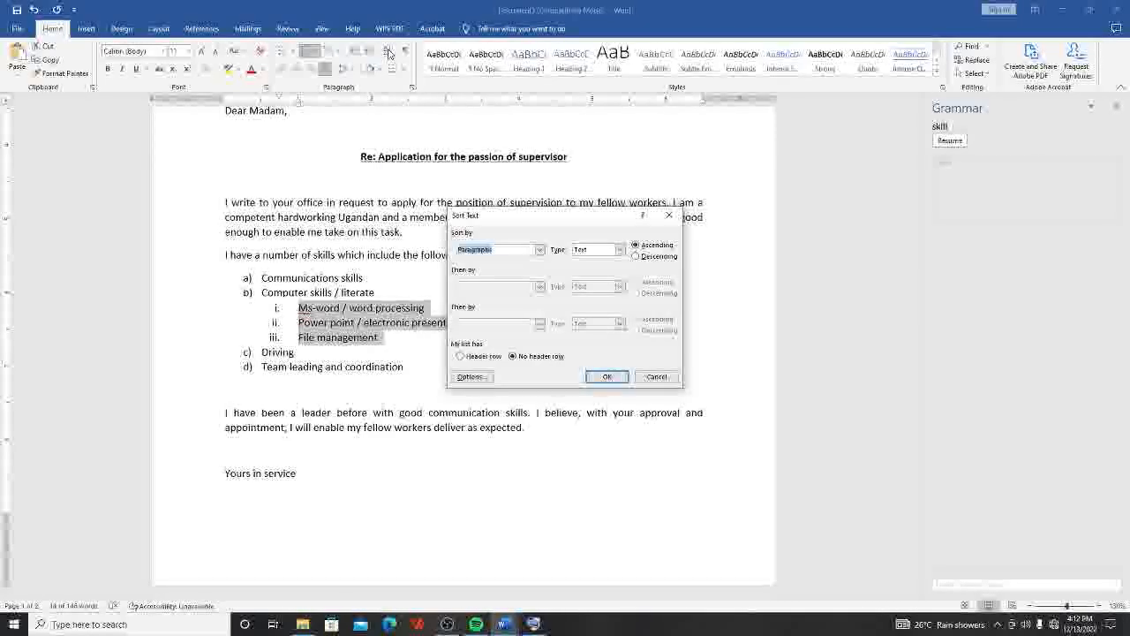
pyautogui.moveTo(494, 218); pyautogui.dragTo(541, 184)
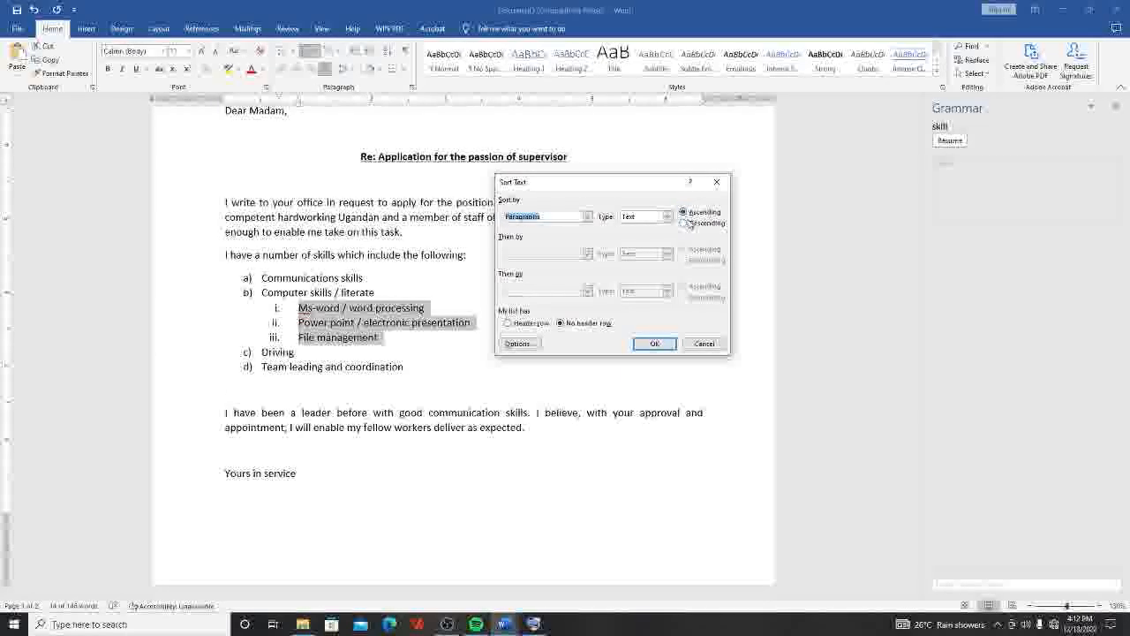
pyautogui.click(654, 343)
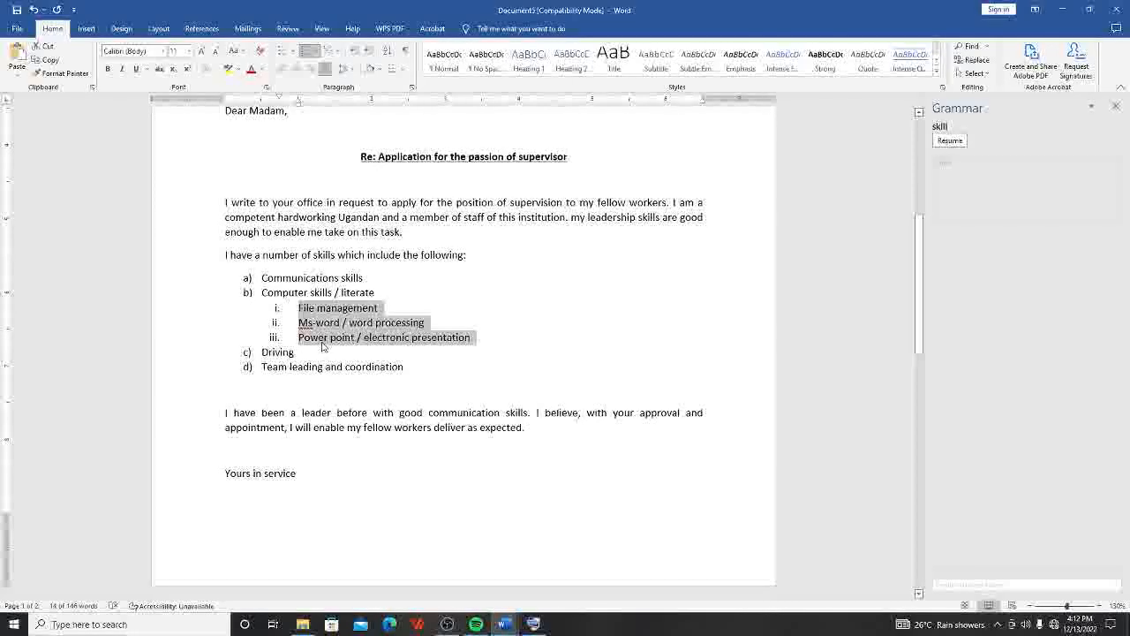
# Sort the three computer sub-skills by paragraph text in descending order.
pyautogui.click(385, 51)
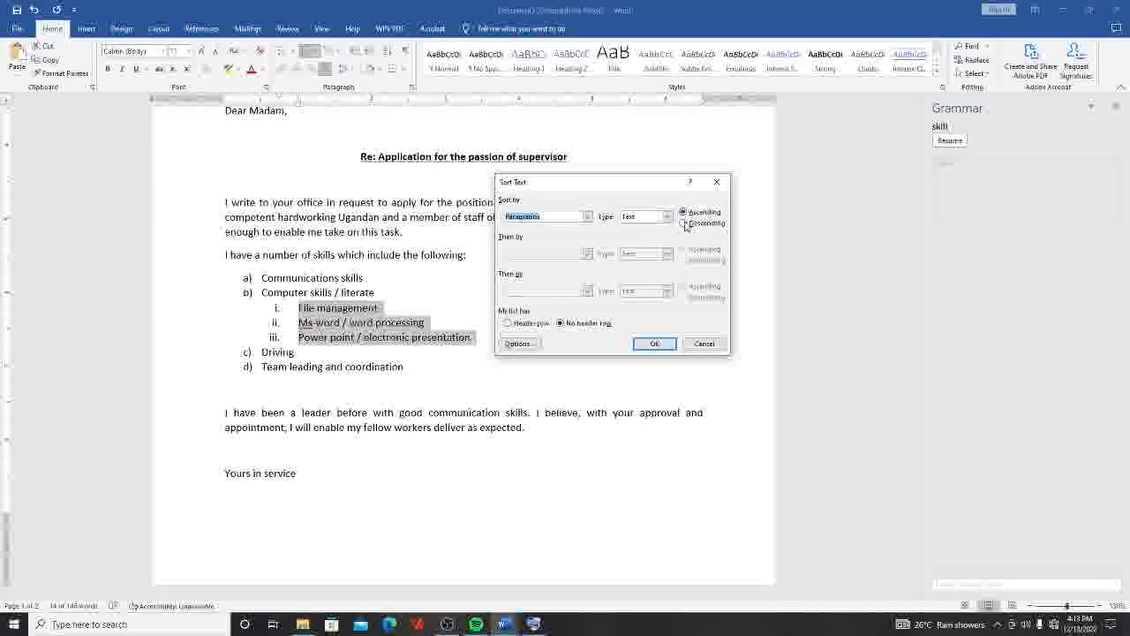
pyautogui.click(684, 224)
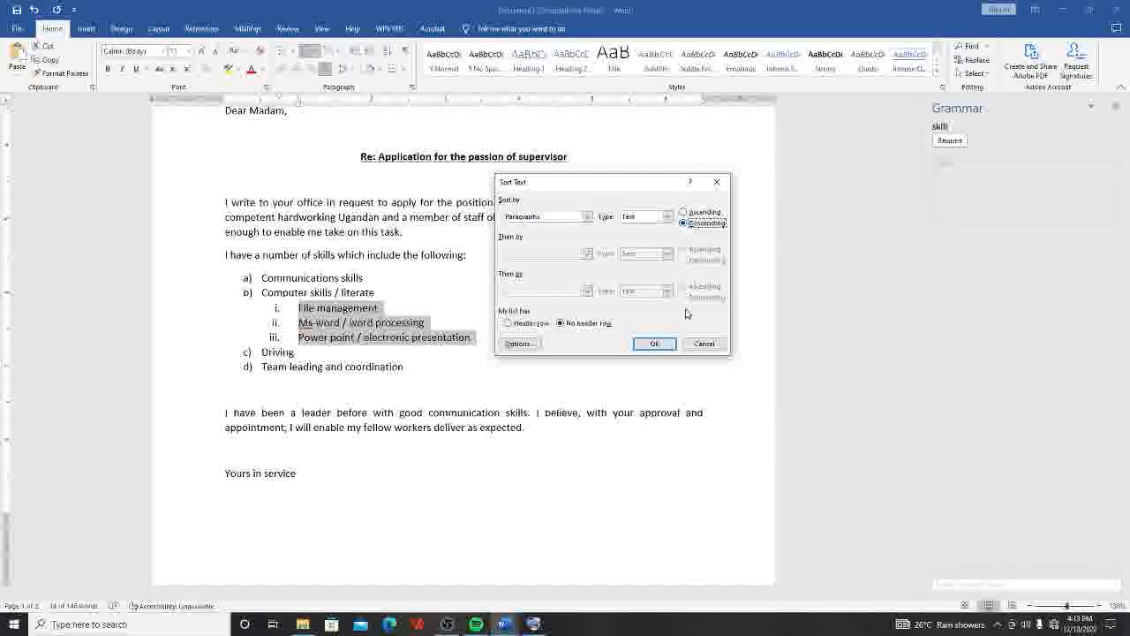
pyautogui.click(660, 344)
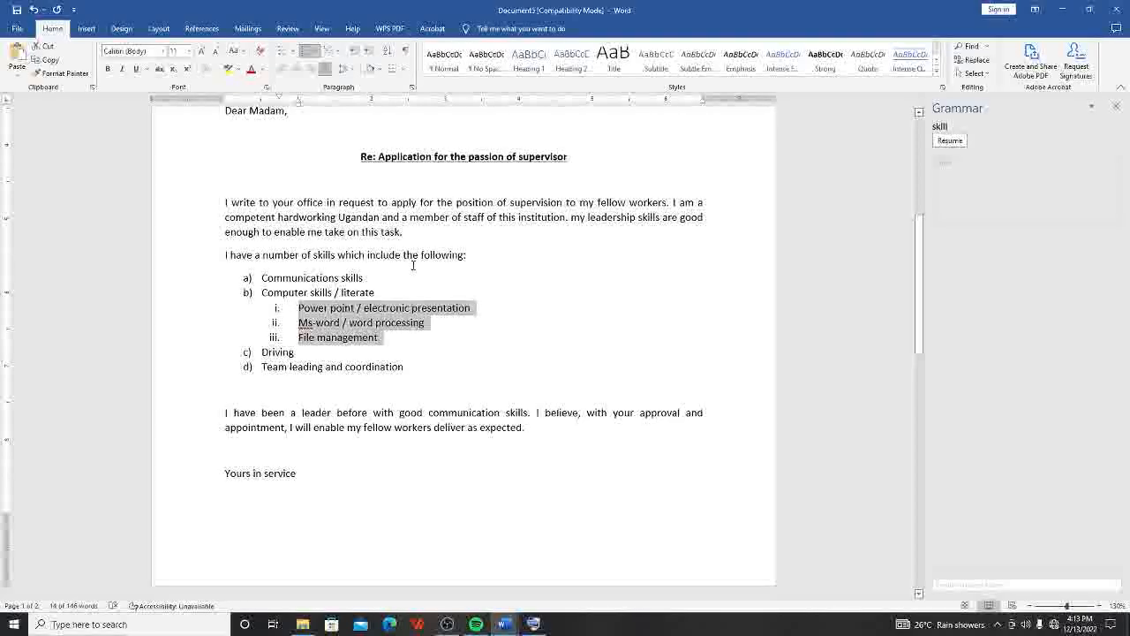
# Shade the letter's opening paragraph with Blue, Accent 5, Darker 25% and set its text color to white.
pyautogui.scroll(2, 417, 234)
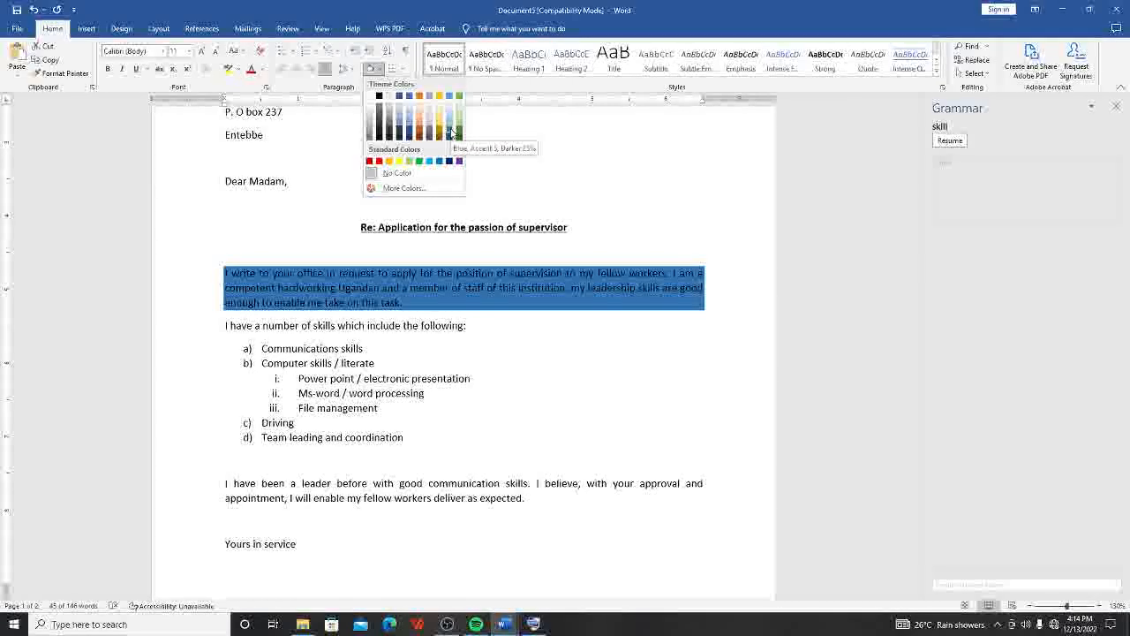
pyautogui.click(450, 131)
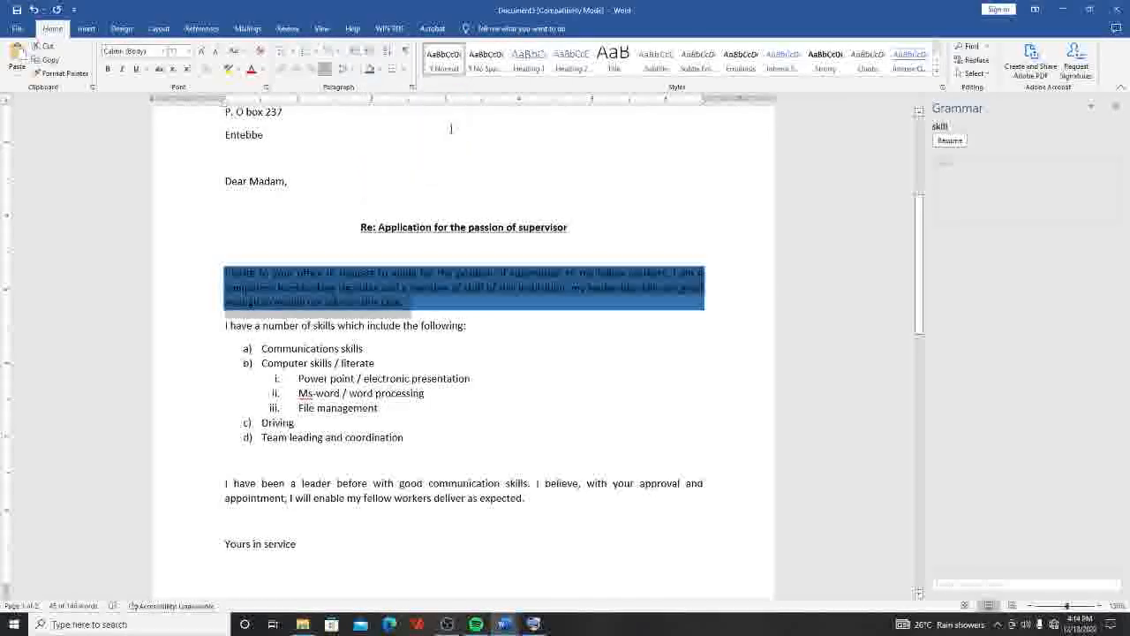
pyautogui.click(443, 363)
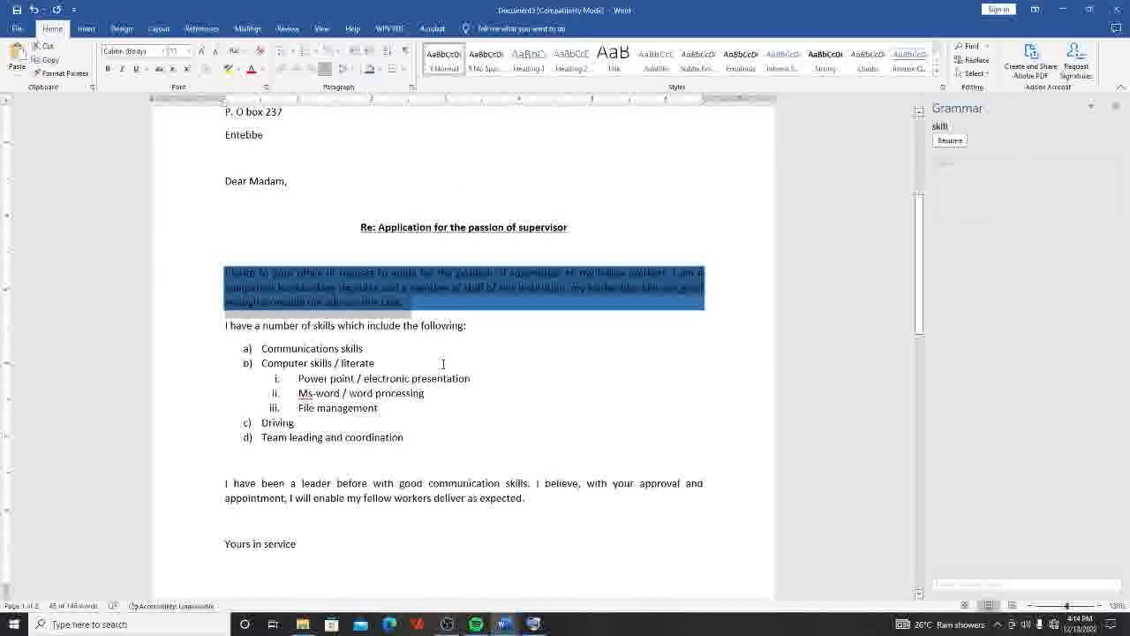
pyautogui.scroll(-3, 402, 393)
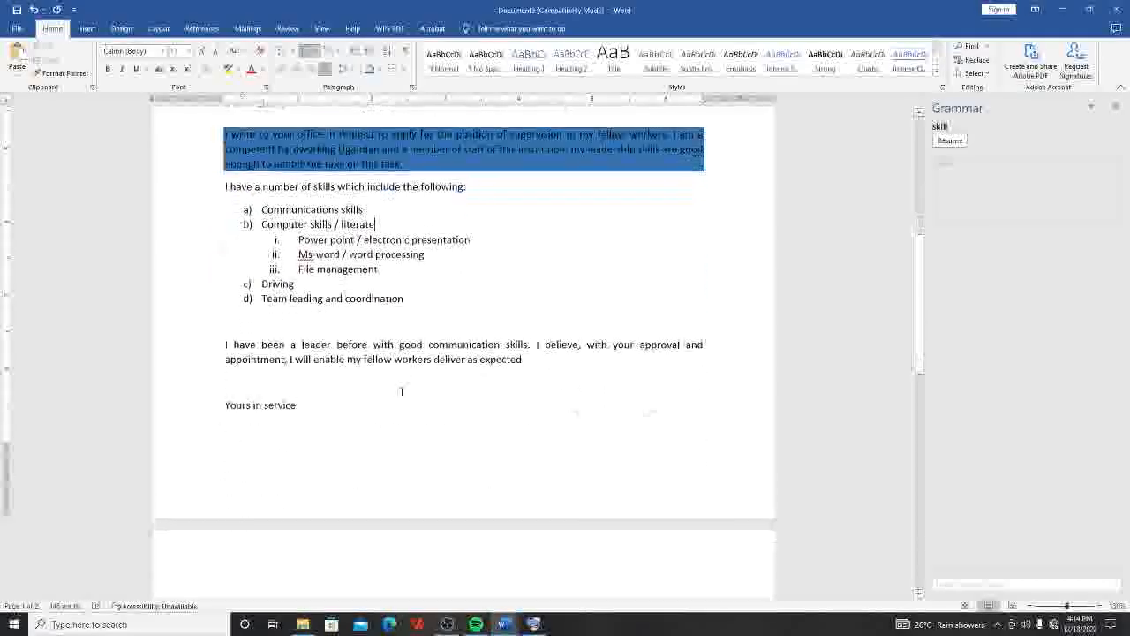
pyautogui.scroll(2, 402, 391)
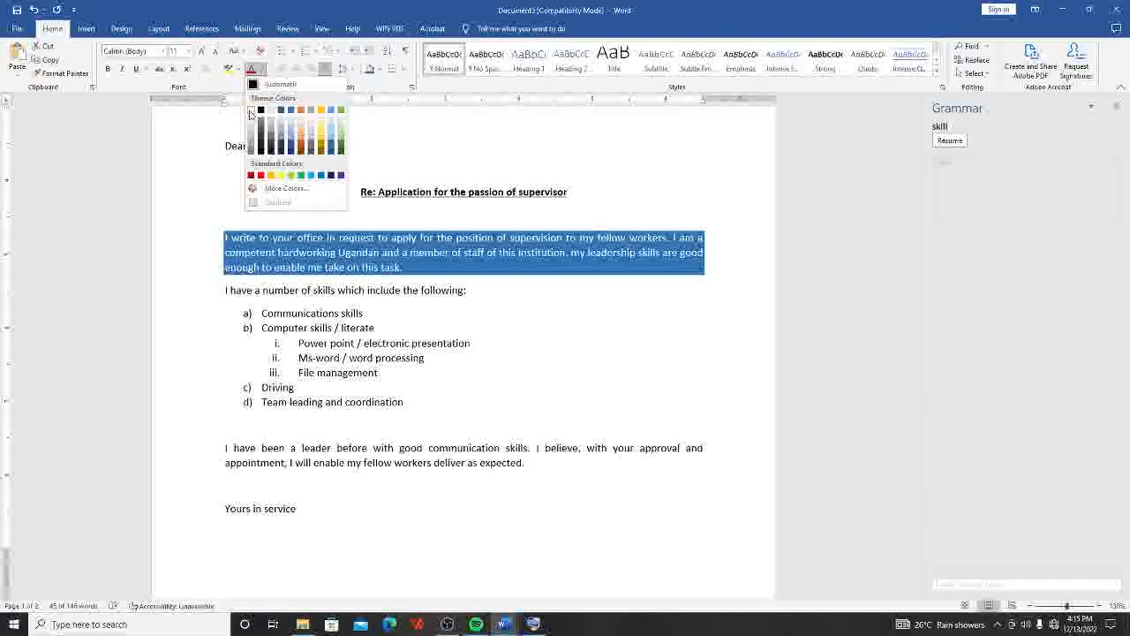
pyautogui.click(251, 109)
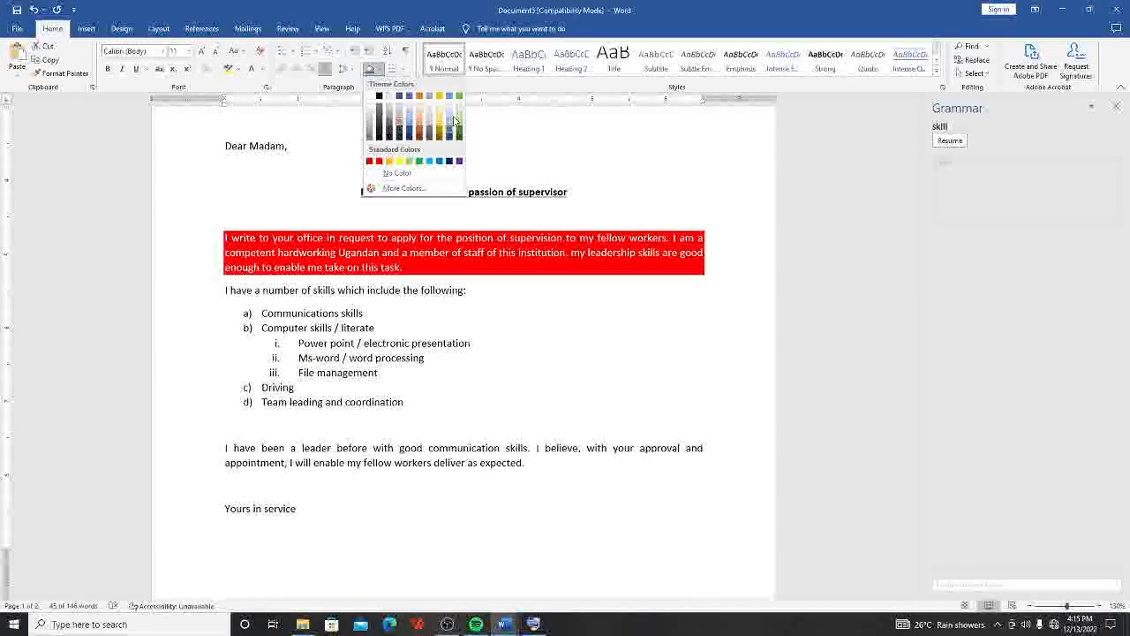
# Try custom colors for the opening paragraph's shading and apply a pale yellow from the standard colors.
pyautogui.click(399, 190)
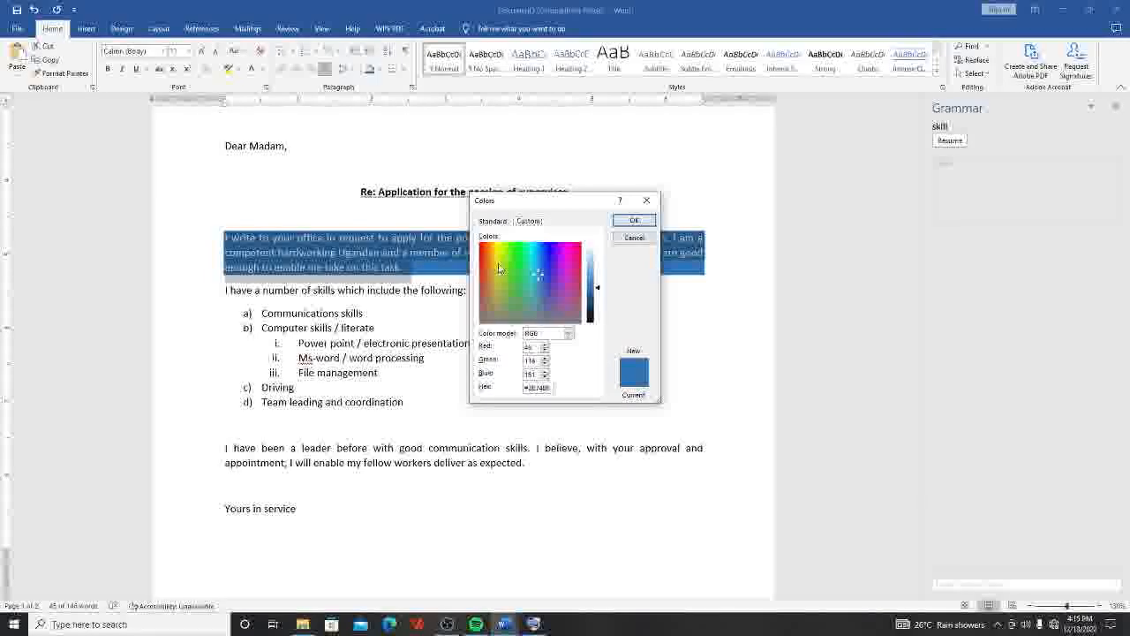
pyautogui.moveTo(499, 264); pyautogui.dragTo(508, 256)
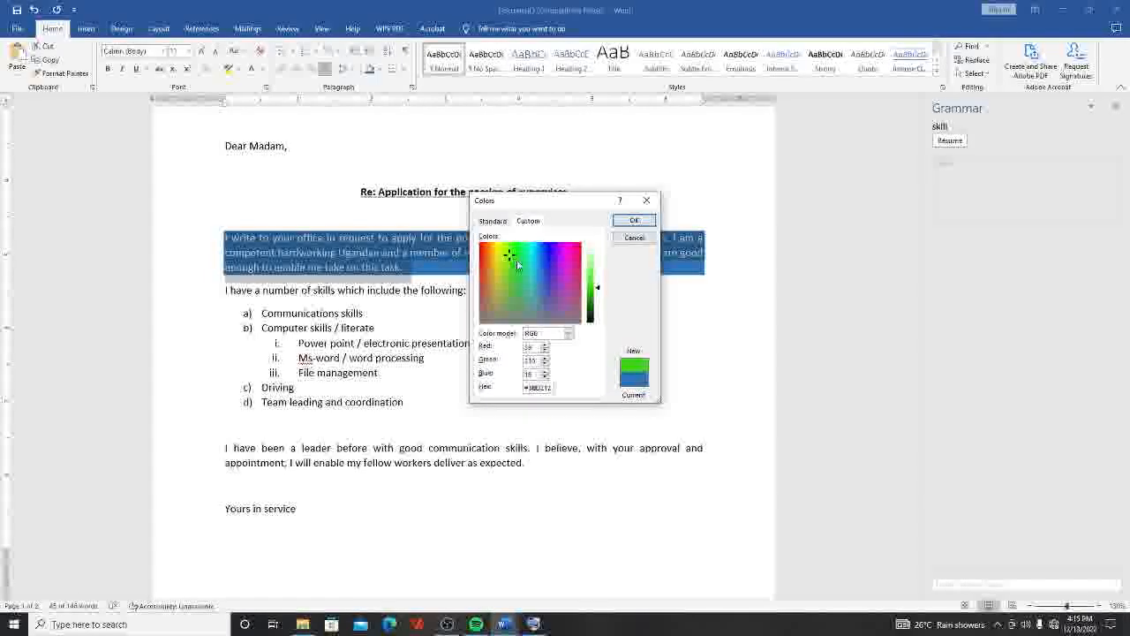
pyautogui.moveTo(599, 288)
pyautogui.mouseDown()
pyautogui.moveTo(594, 302)
pyautogui.moveTo(598, 273)
pyautogui.moveTo(595, 308)
pyautogui.moveTo(597, 264)
pyautogui.moveTo(597, 298)
pyautogui.moveTo(597, 276)
pyautogui.mouseUp()
pyautogui.click(546, 256)
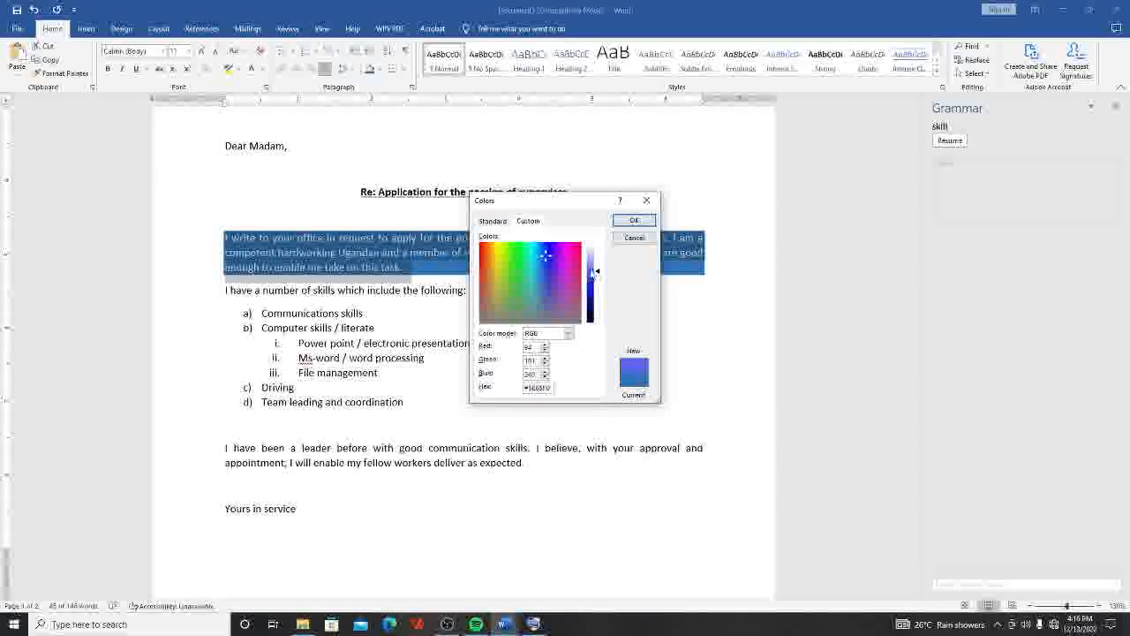
pyautogui.click(489, 221)
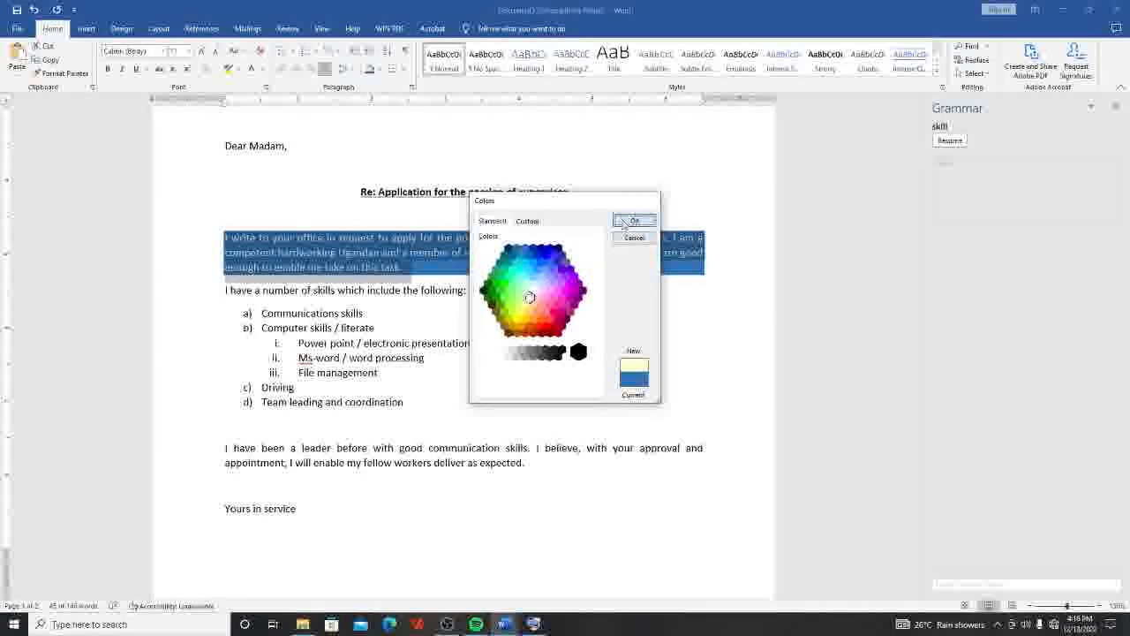
pyautogui.click(624, 223)
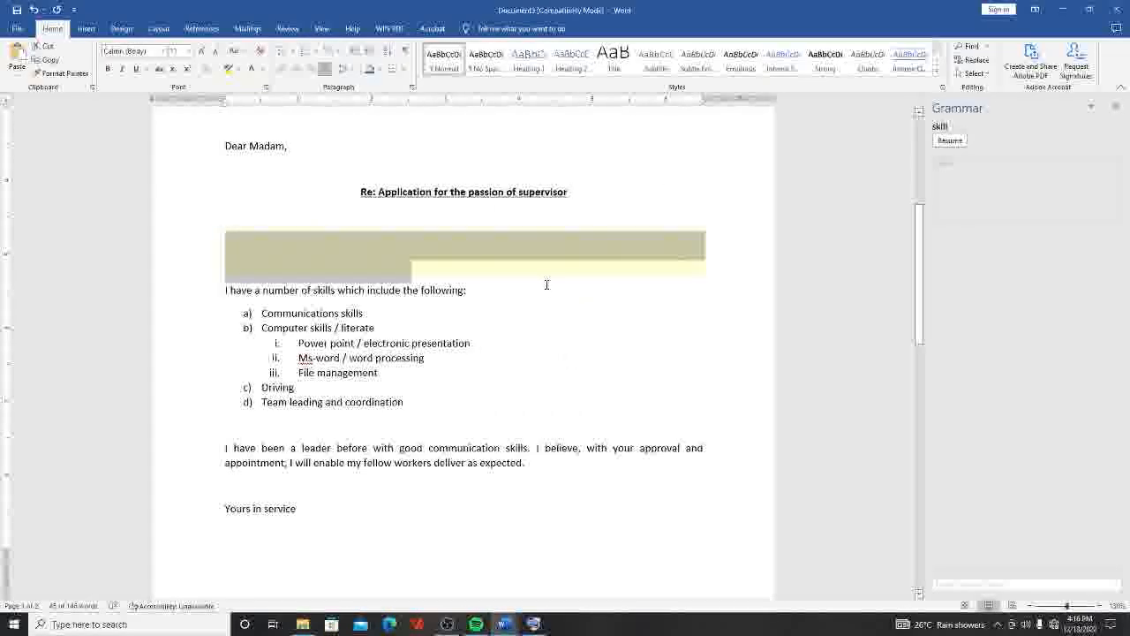
# Remove the opening paragraph's shading and set its text color to black.
pyautogui.click(379, 69)
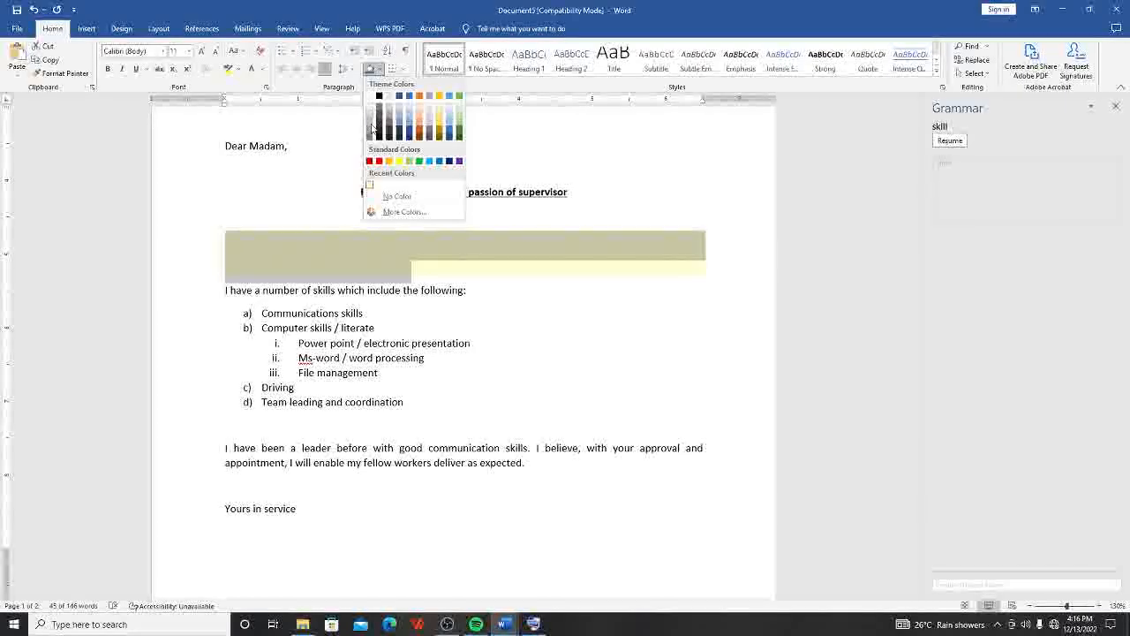
pyautogui.click(395, 197)
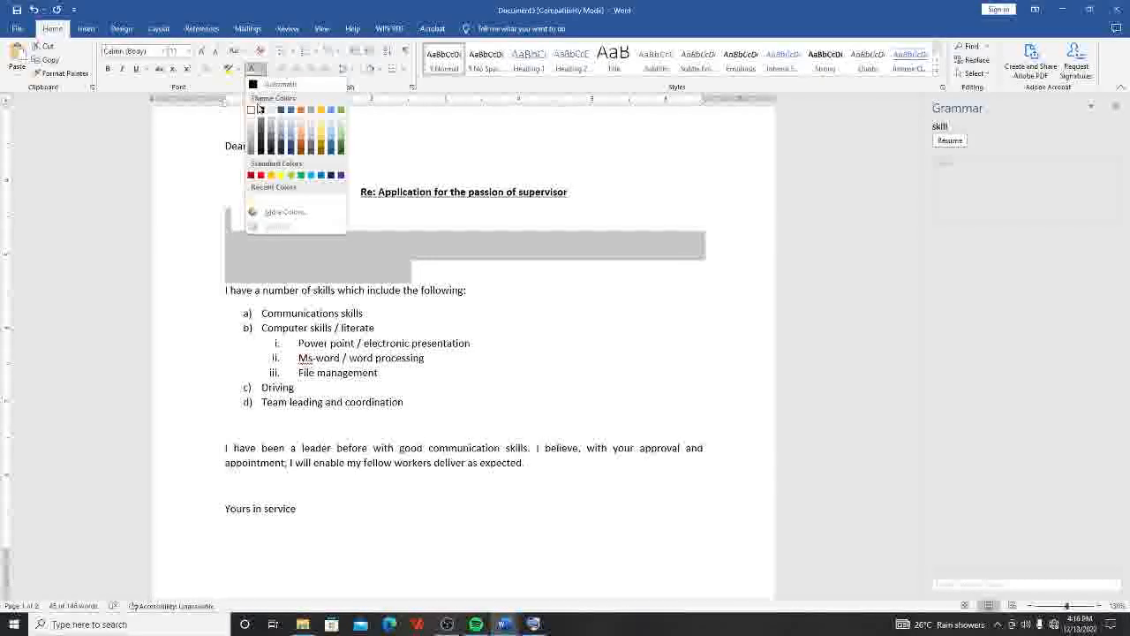
pyautogui.click(262, 111)
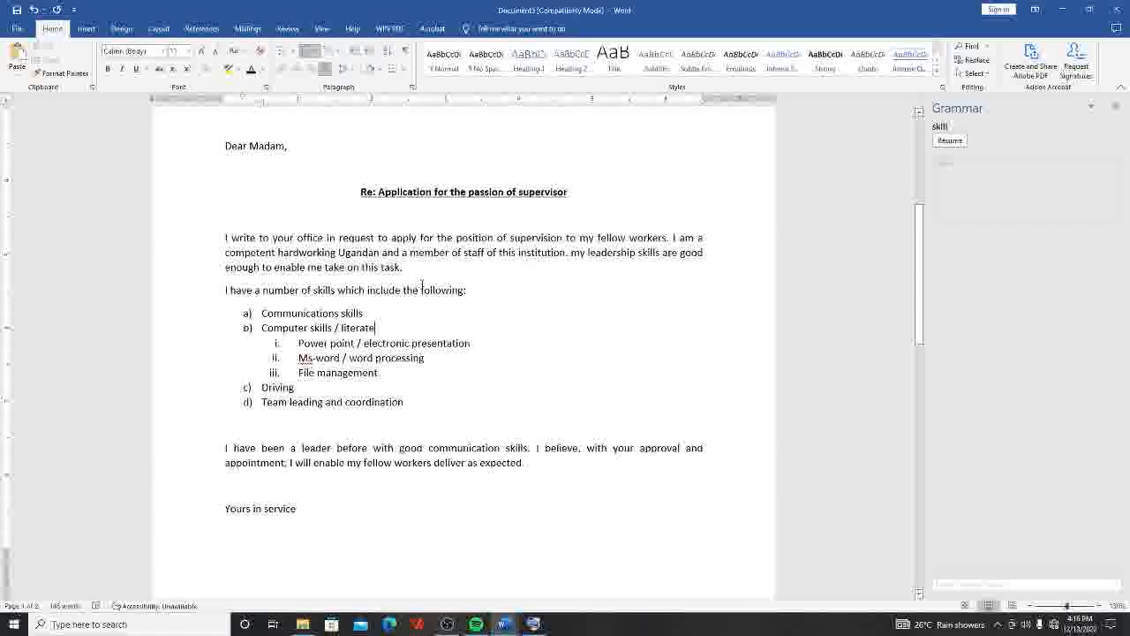
# Add a bottom border and a left border to the closing line "Yours in service".
pyautogui.scroll(3, 366, 420)
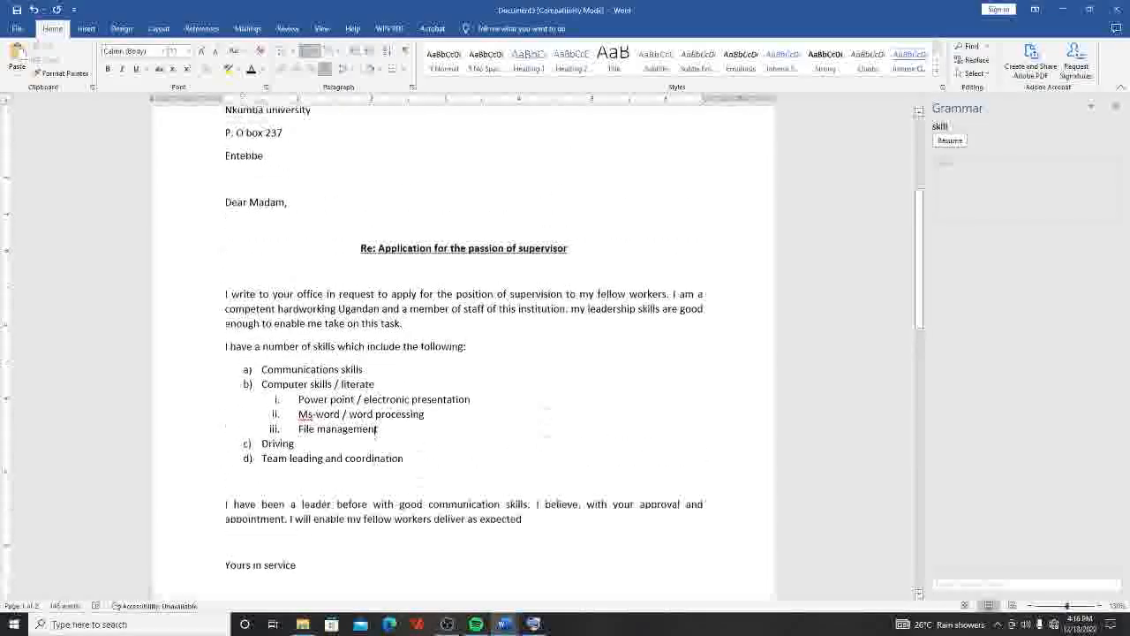
pyautogui.scroll(-3, 374, 428)
pyautogui.scroll(-3, 375, 430)
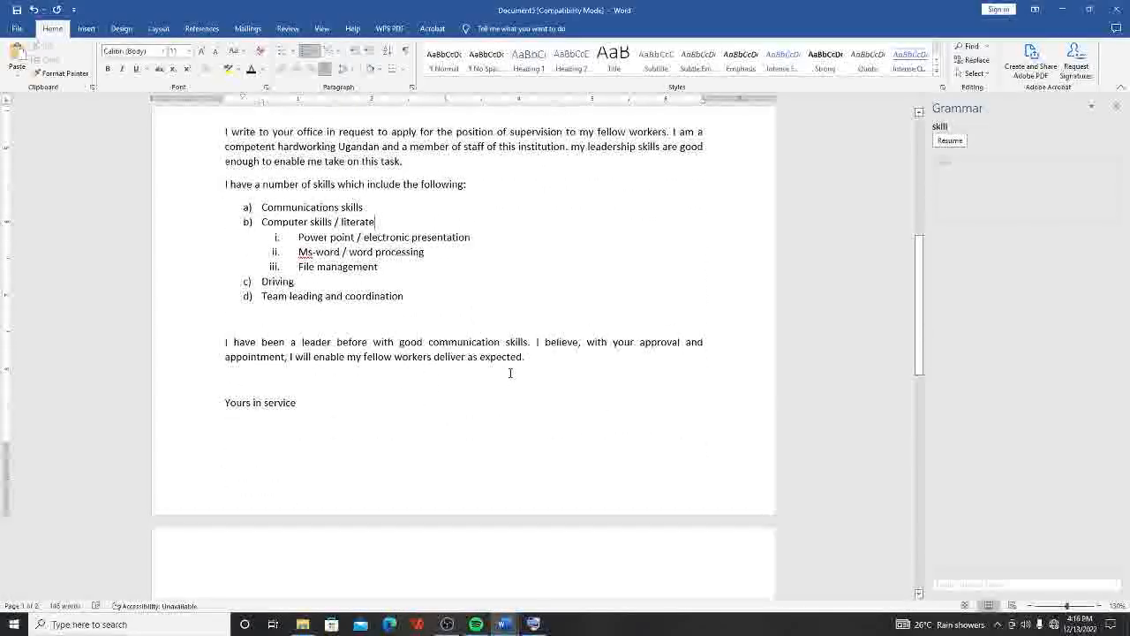
pyautogui.tripleClick(309, 403)
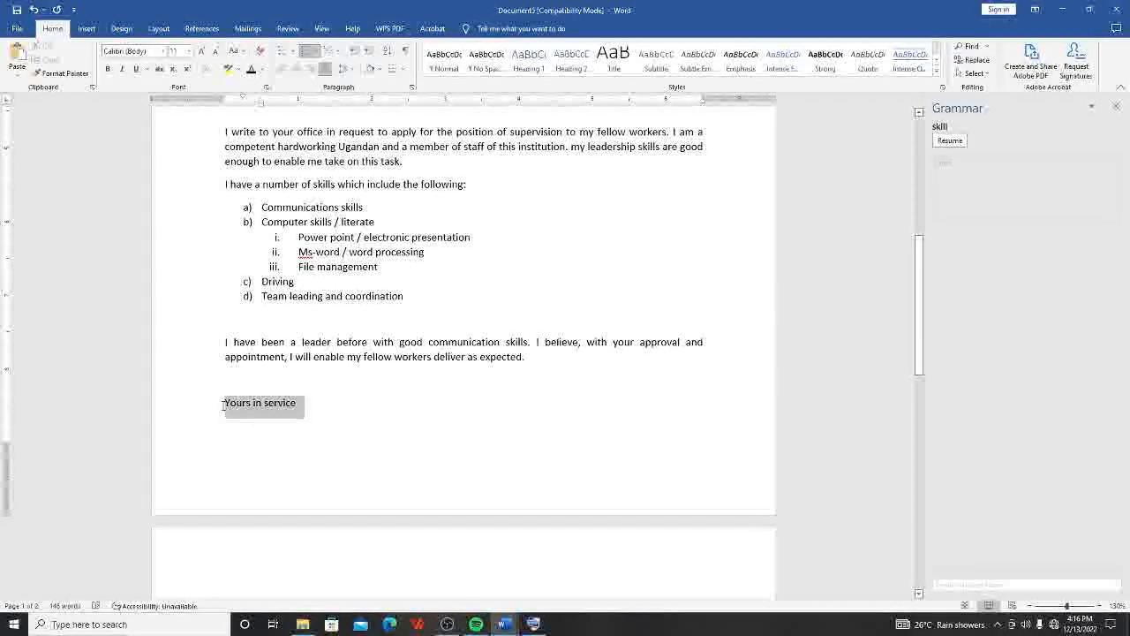
pyautogui.scroll(-2, 384, 443)
pyautogui.scroll(-2, 385, 443)
pyautogui.scroll(3, 383, 442)
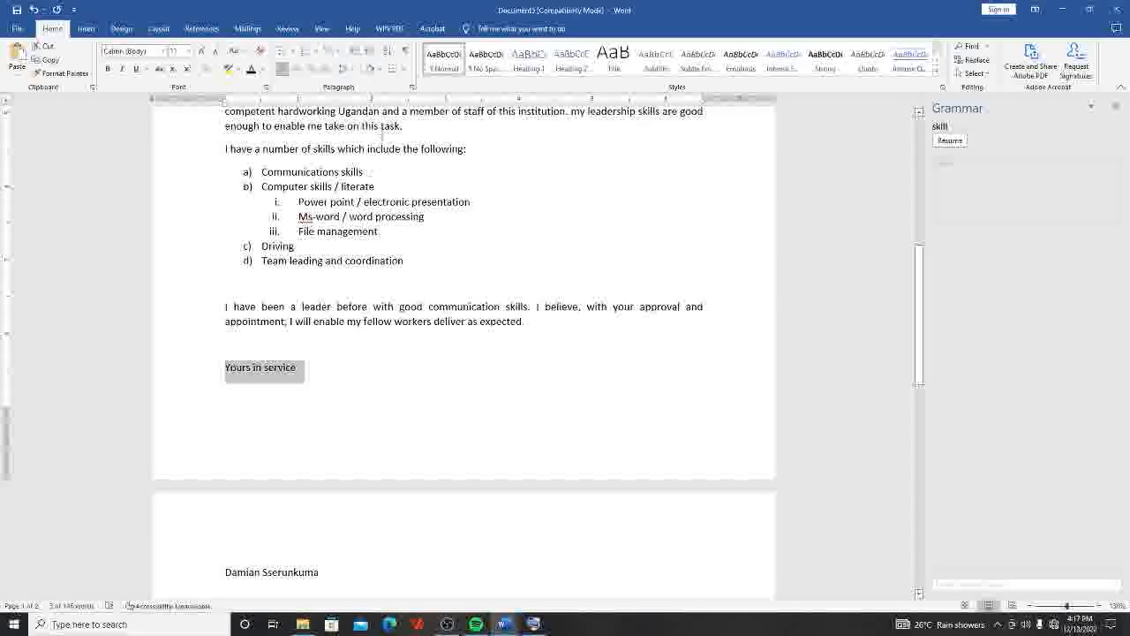
pyautogui.click(394, 77)
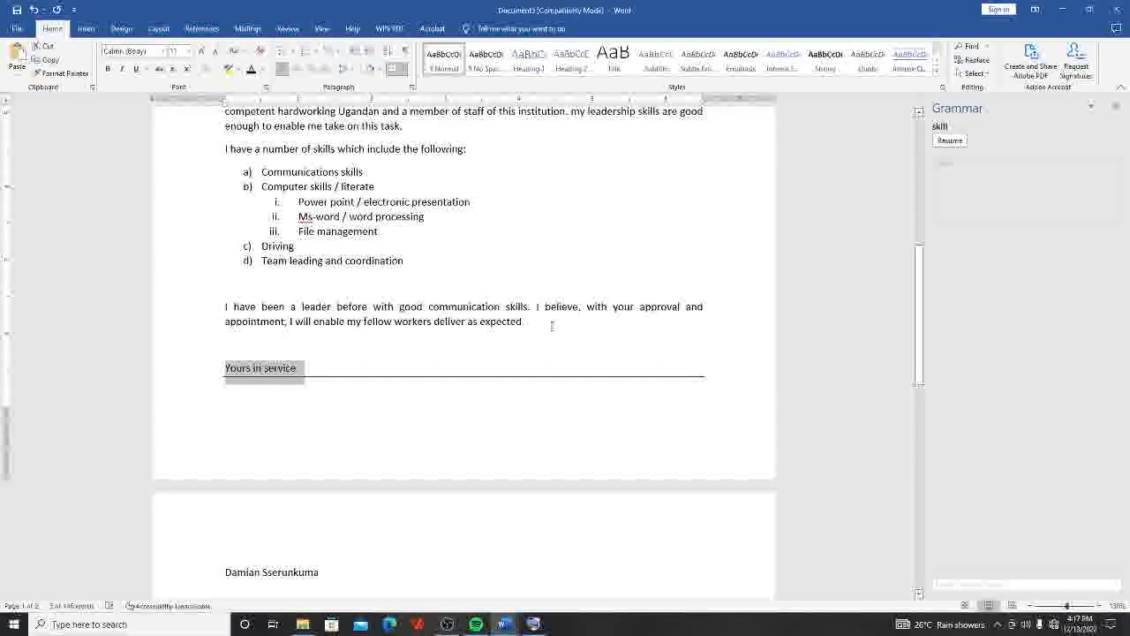
pyautogui.click(410, 126)
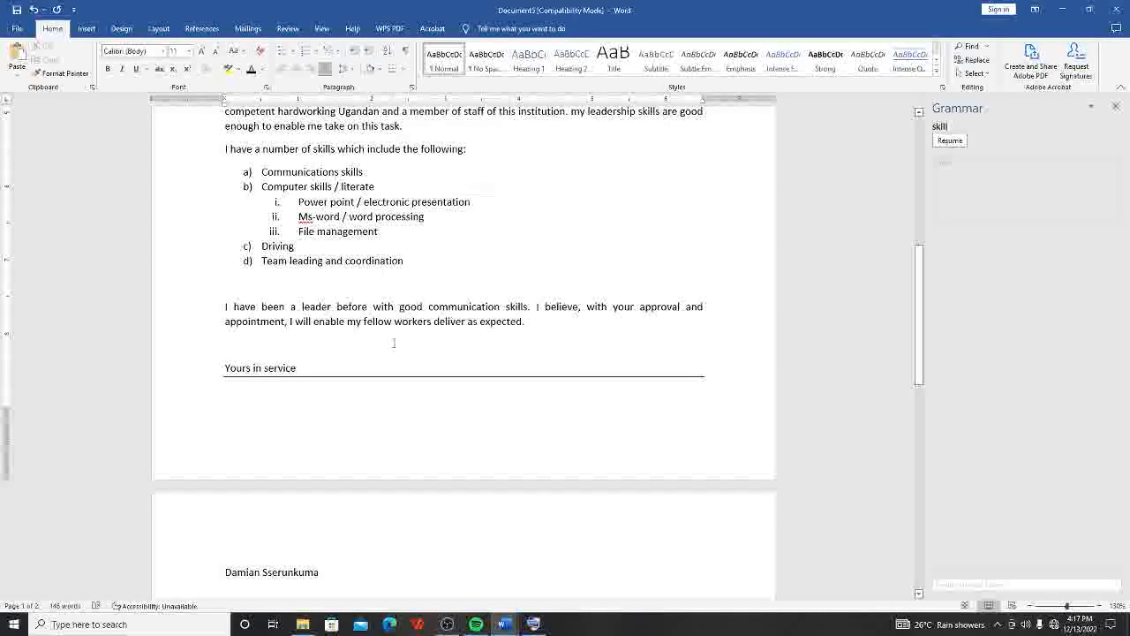
pyautogui.moveTo(397, 382); pyautogui.dragTo(226, 378)
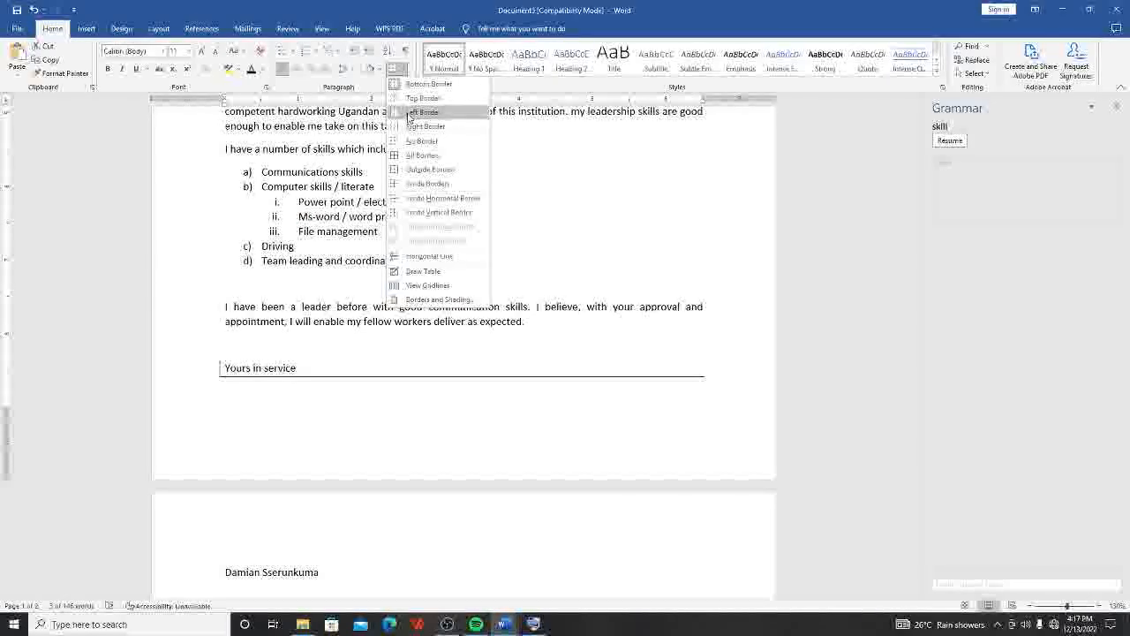
pyautogui.click(408, 113)
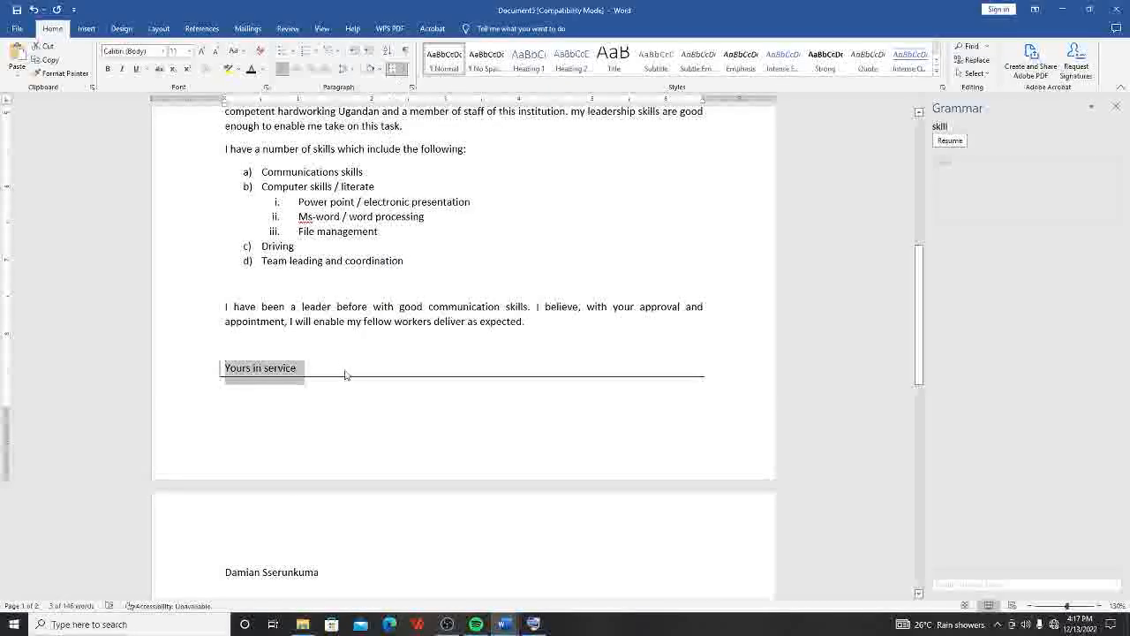
# Clear the borders from the "Yours in service" line and apply only a left border.
pyautogui.click(403, 69)
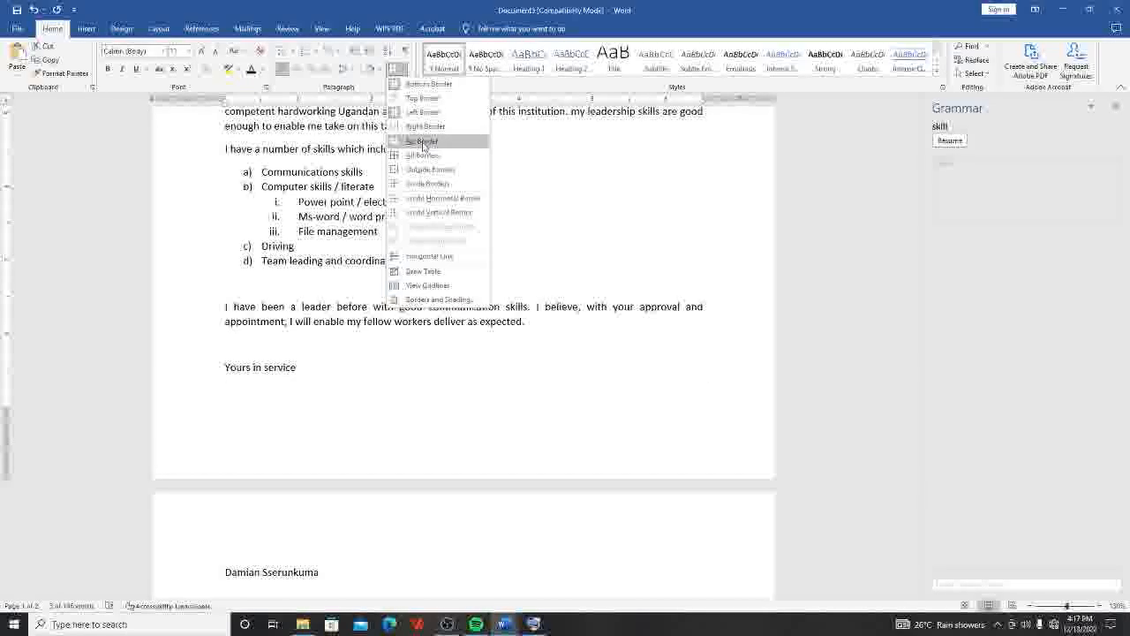
pyautogui.click(424, 143)
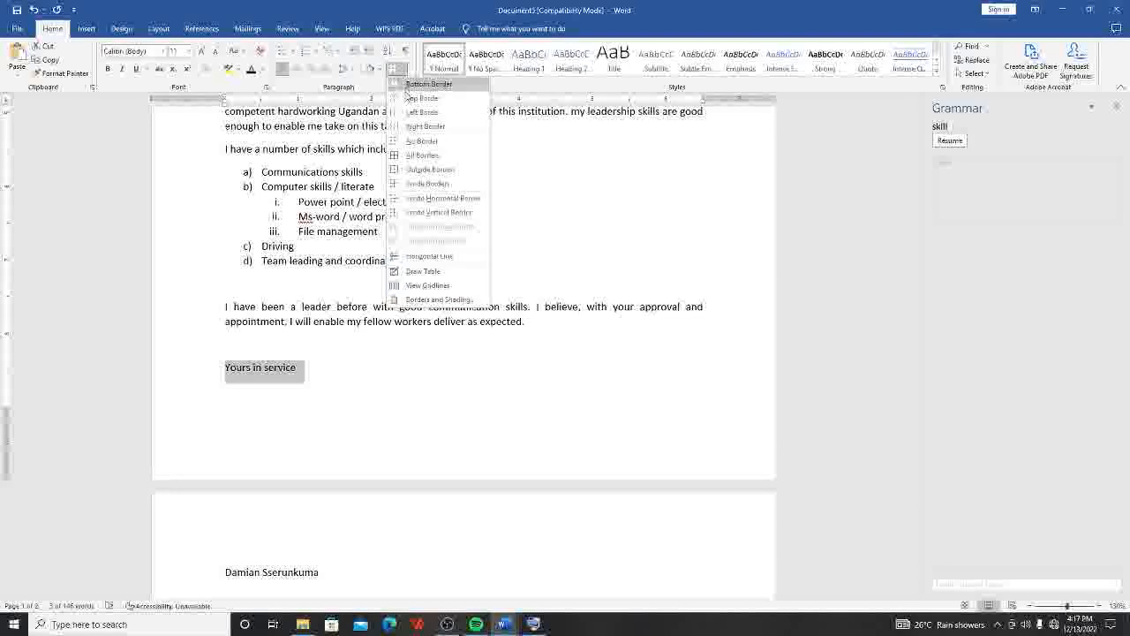
pyautogui.click(422, 112)
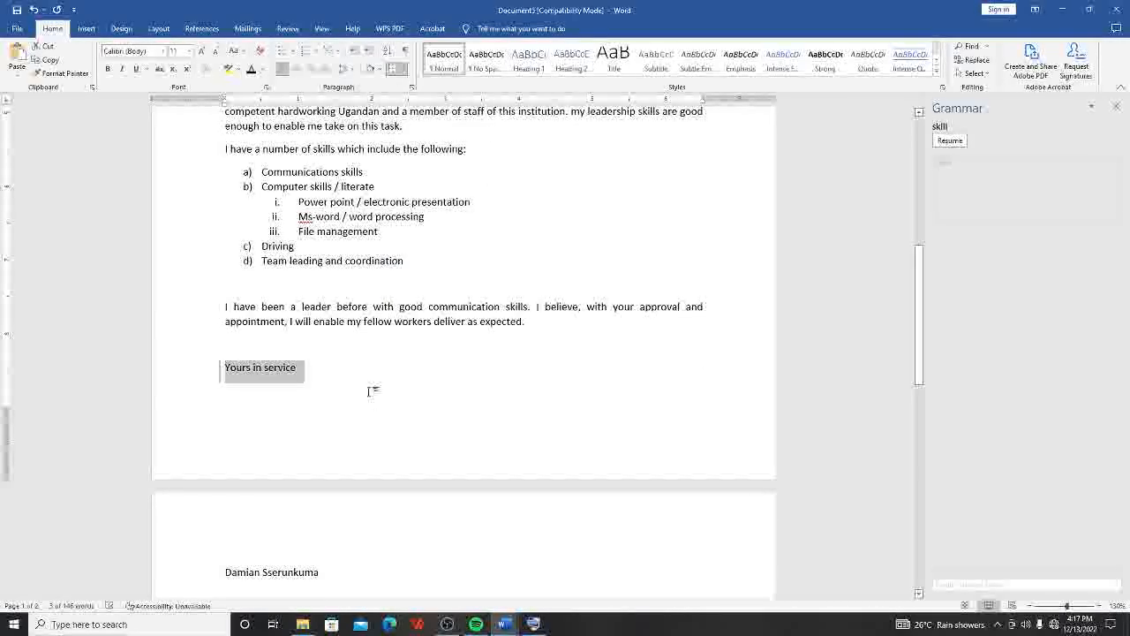
pyautogui.click(232, 410)
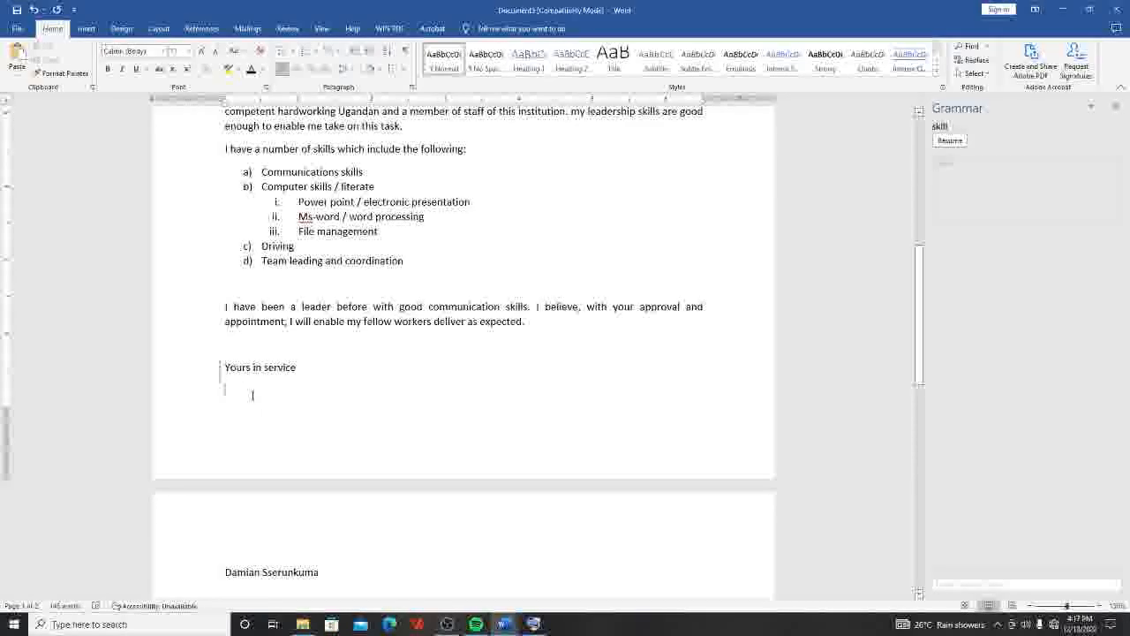
# Apply all borders around the "Yours in service" line and remove them again with No Border.
pyautogui.click(209, 380)
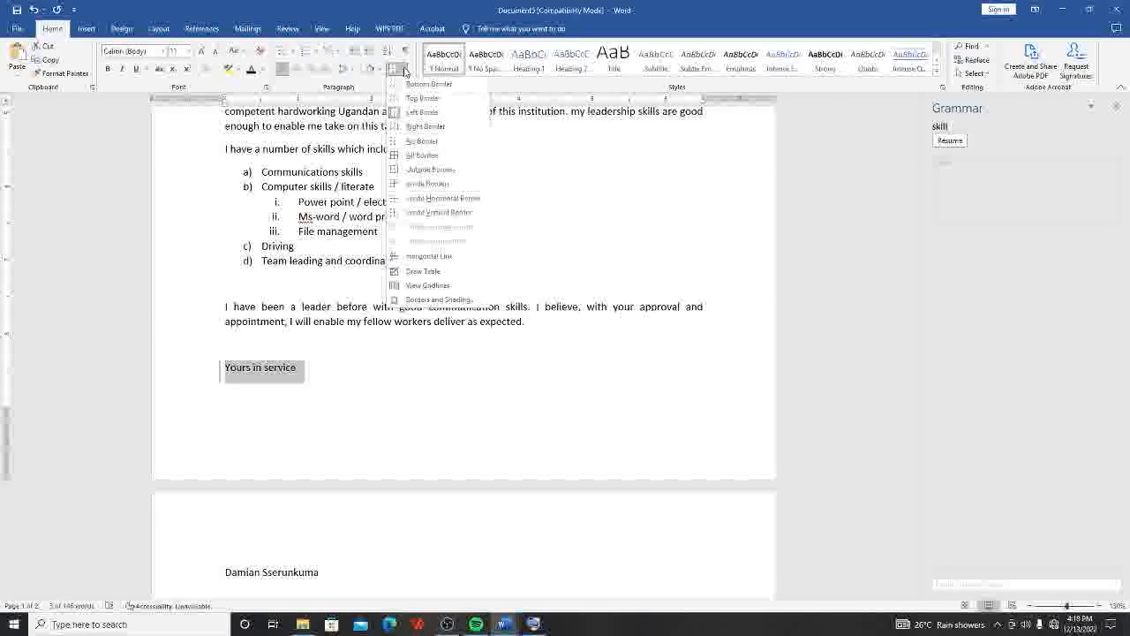
pyautogui.click(410, 158)
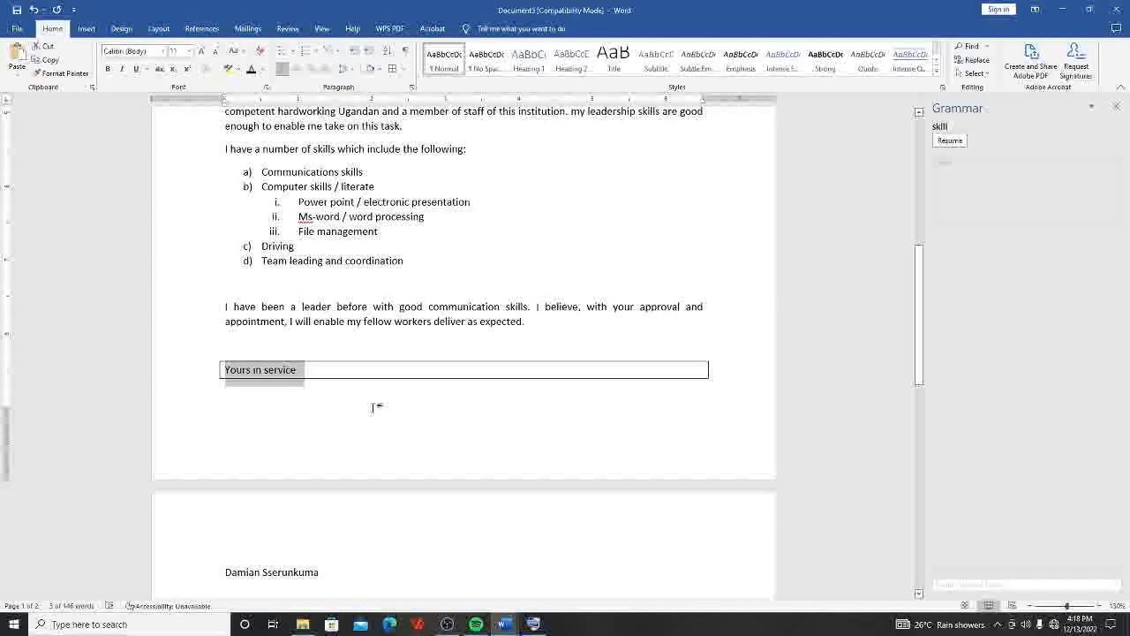
pyautogui.click(410, 383)
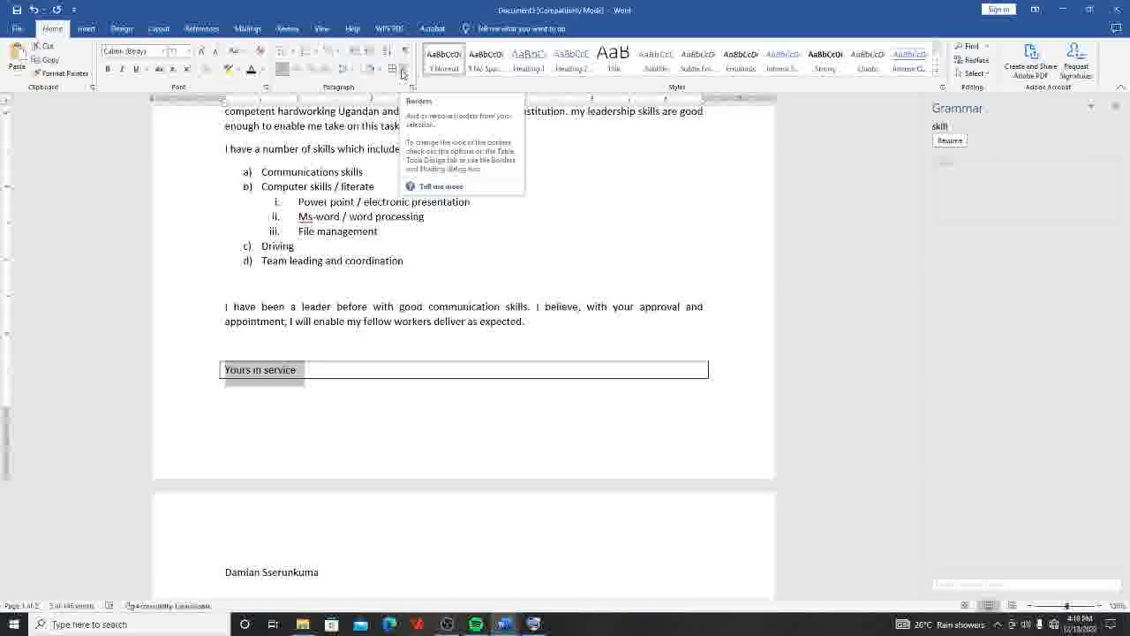
pyautogui.click(403, 70)
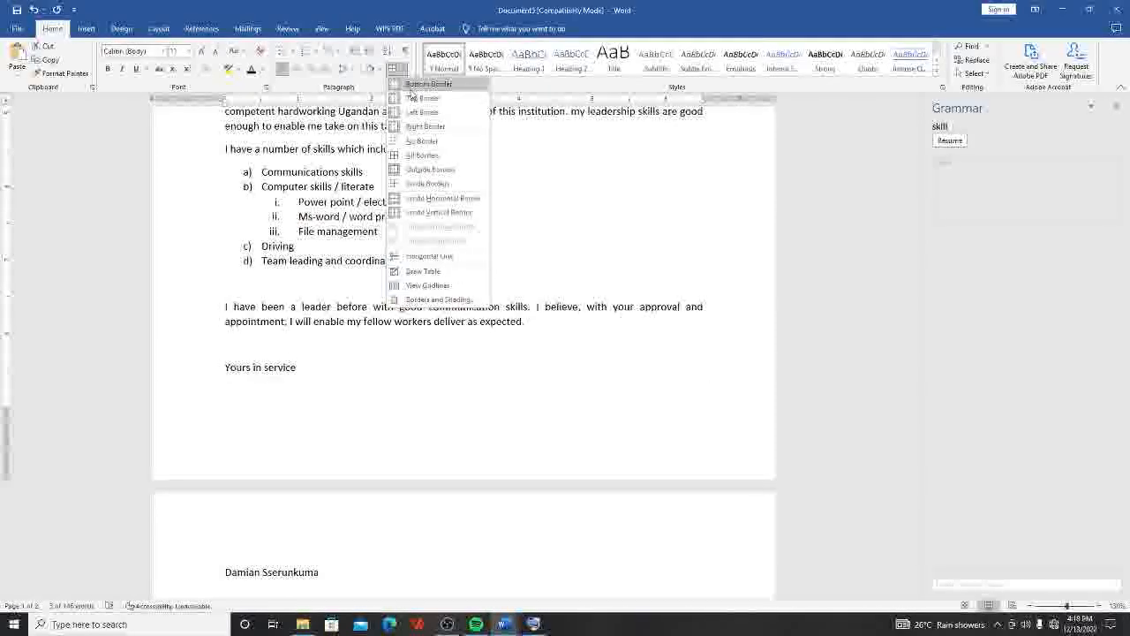
pyautogui.click(413, 142)
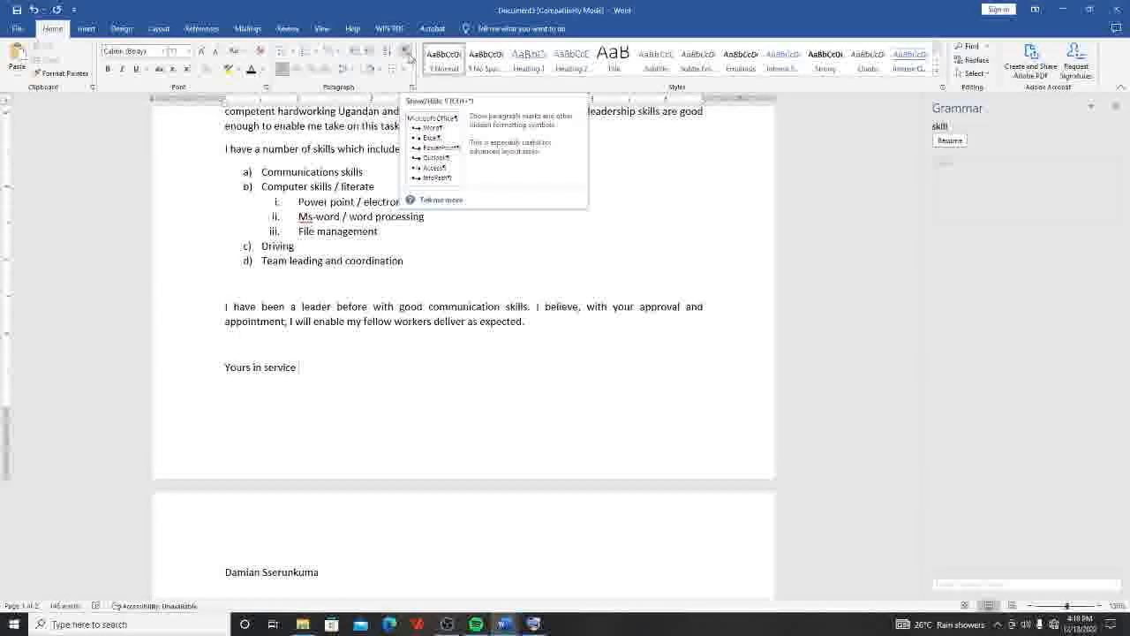
# Show the paragraph marks and other hidden formatting symbols, review them throughout the letter, and hide them again.
pyautogui.click(406, 53)
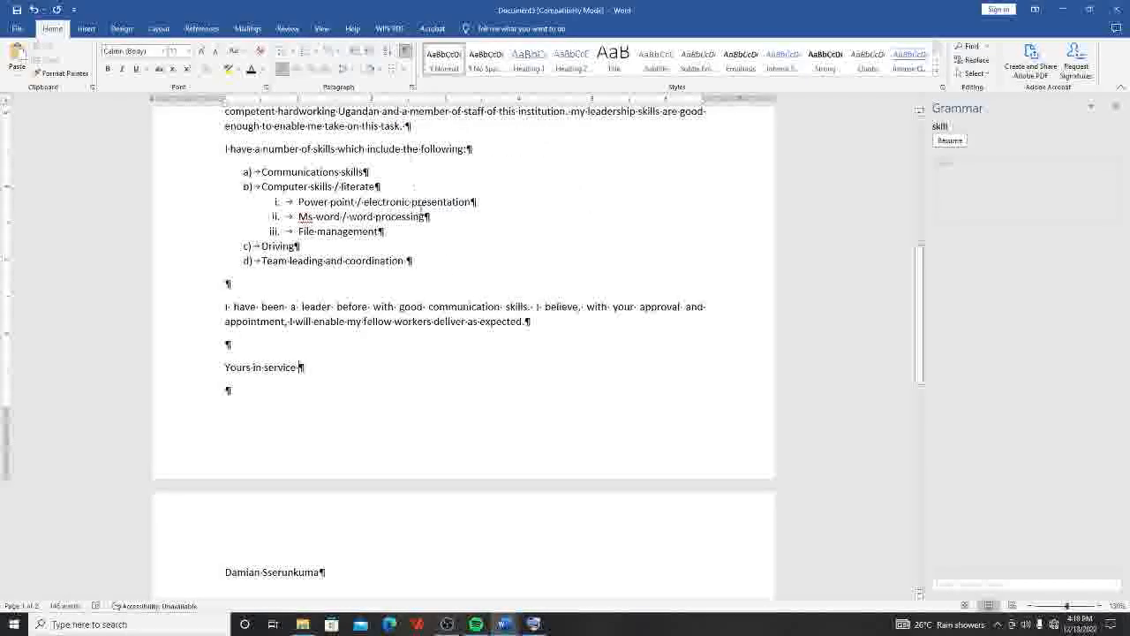
pyautogui.scroll(3, 505, 288)
pyautogui.scroll(5, 506, 288)
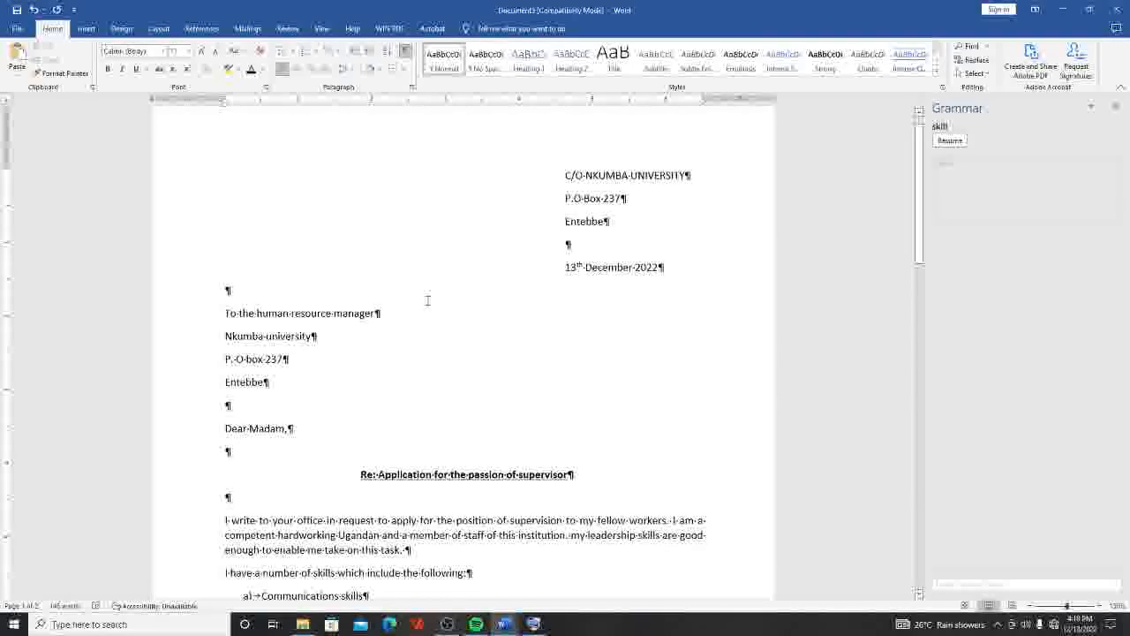
pyautogui.scroll(-3, 428, 300)
pyautogui.scroll(-4, 429, 299)
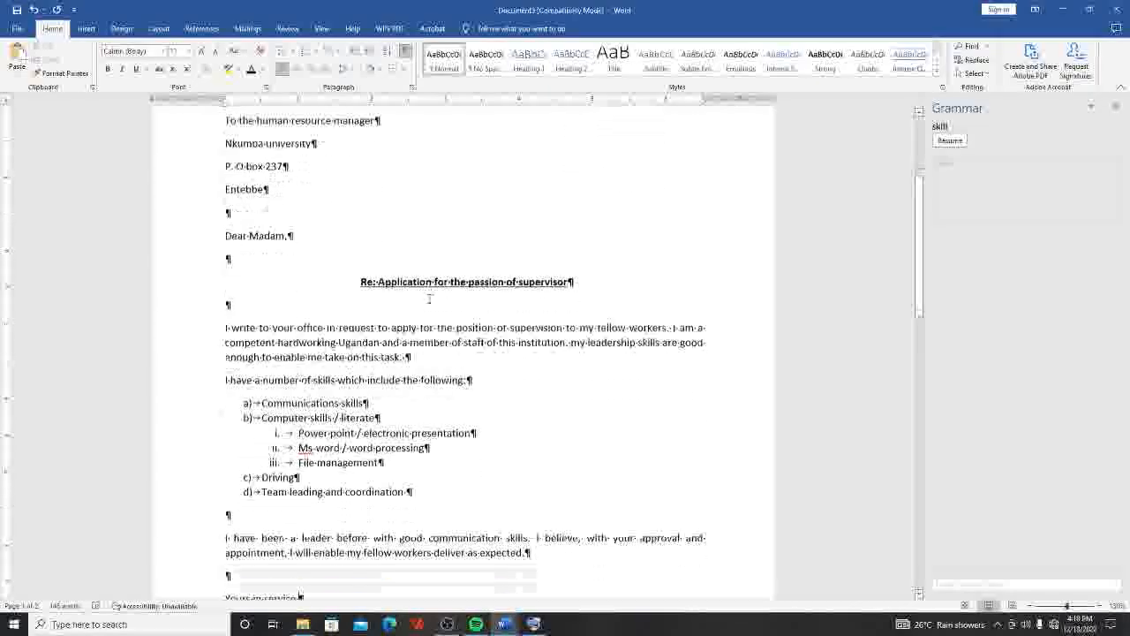
pyautogui.scroll(-4, 430, 297)
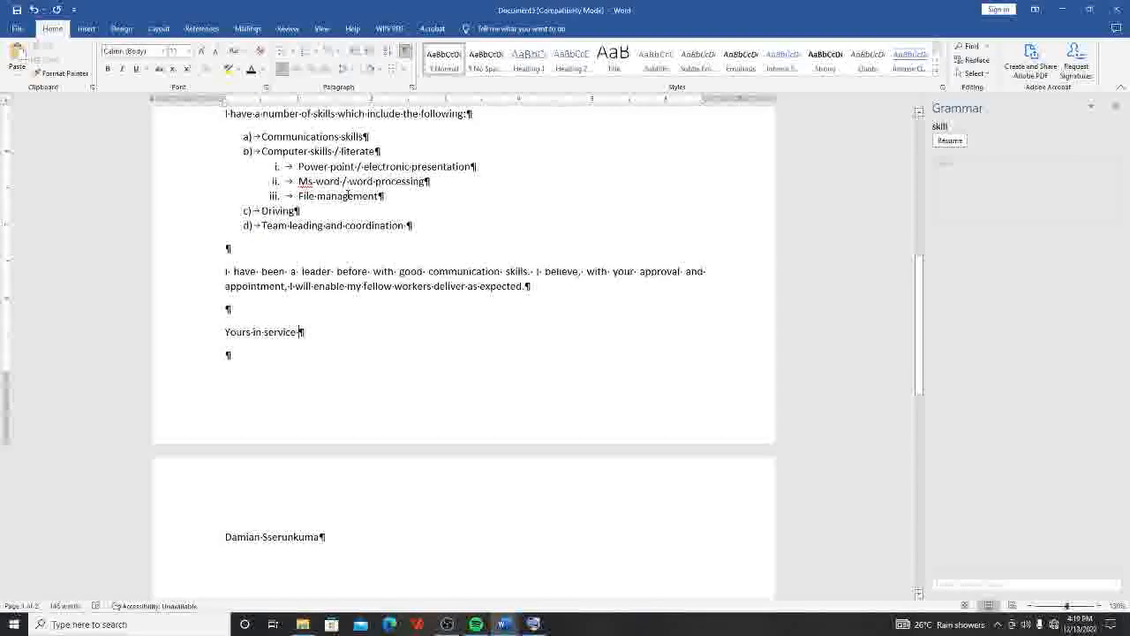
pyautogui.scroll(2, 353, 196)
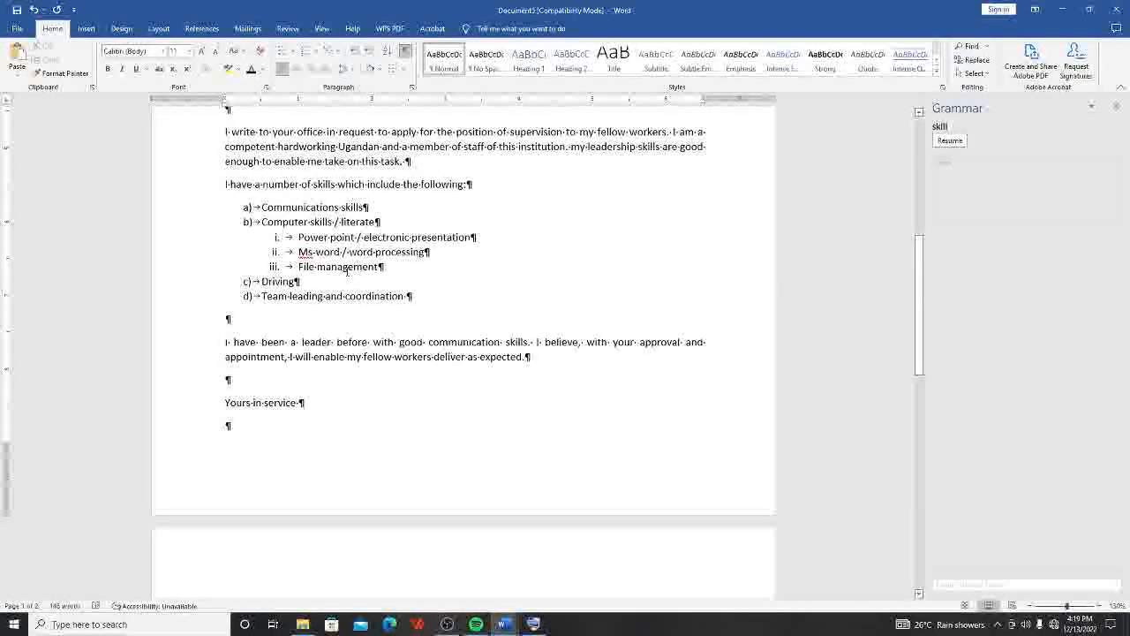
pyautogui.scroll(5, 347, 272)
pyautogui.scroll(3, 347, 269)
pyautogui.scroll(-8, 347, 270)
pyautogui.scroll(10, 347, 269)
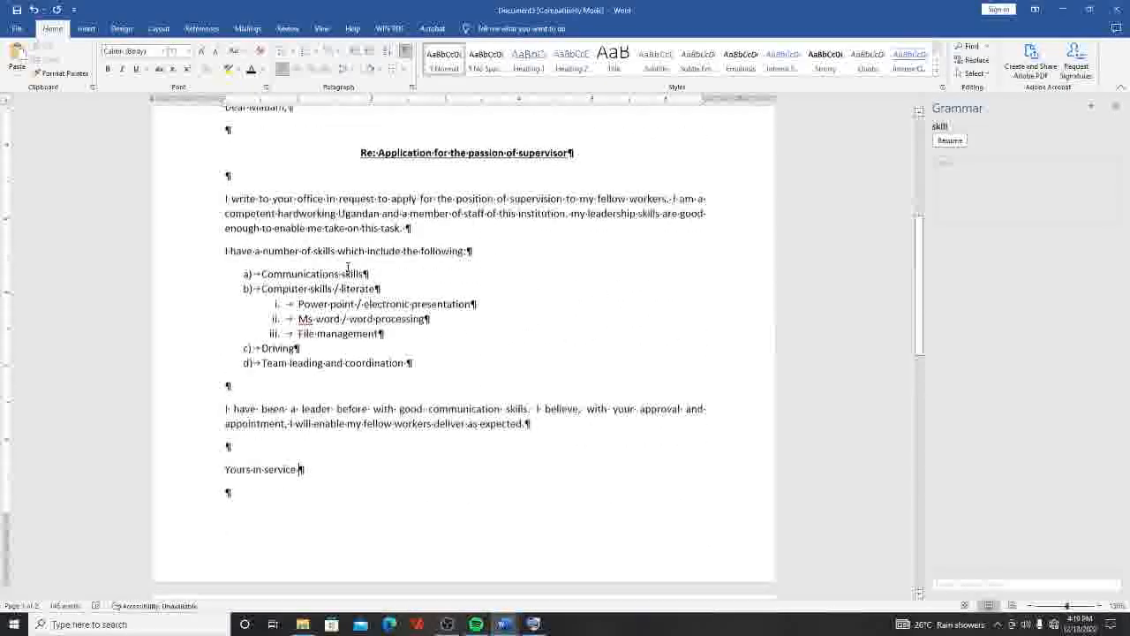
pyautogui.scroll(-3, 345, 265)
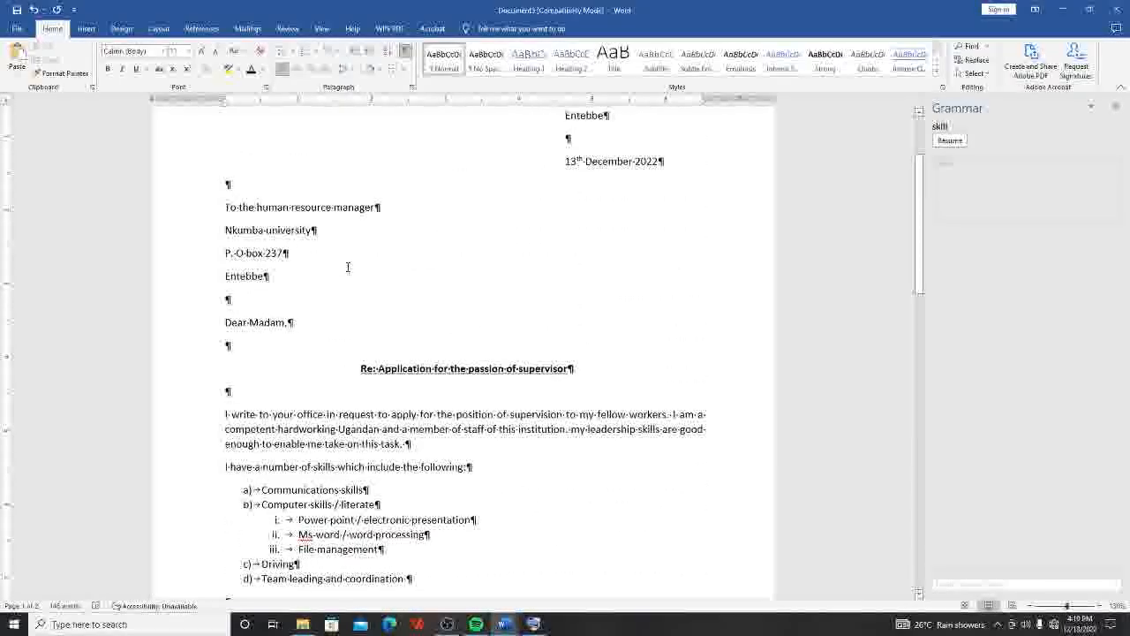
pyautogui.scroll(6, 351, 262)
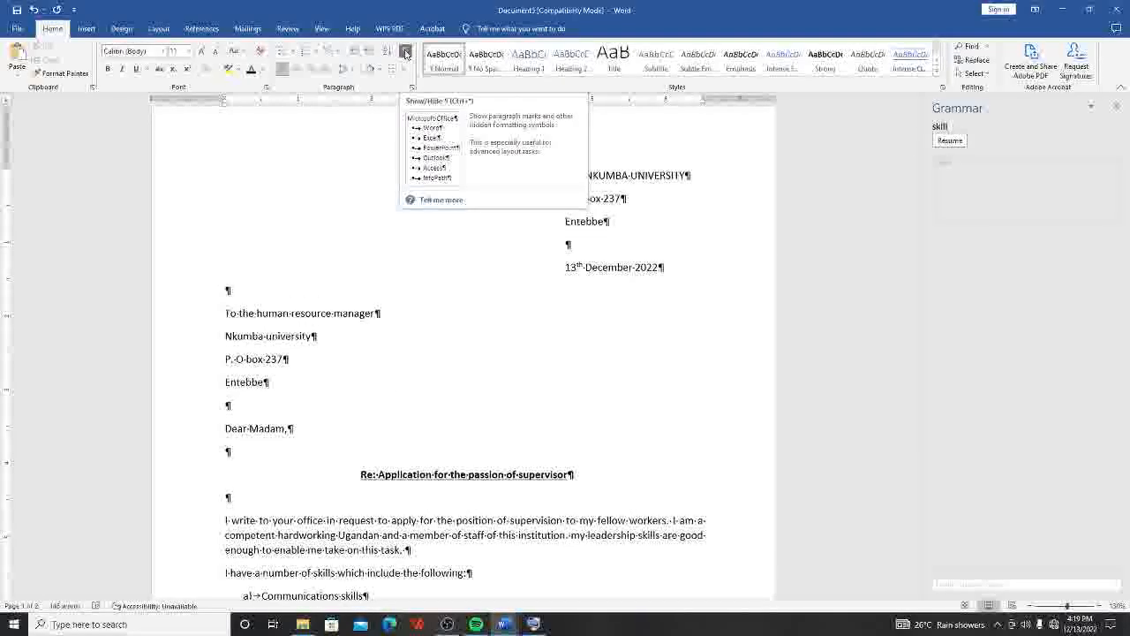
pyautogui.click(405, 53)
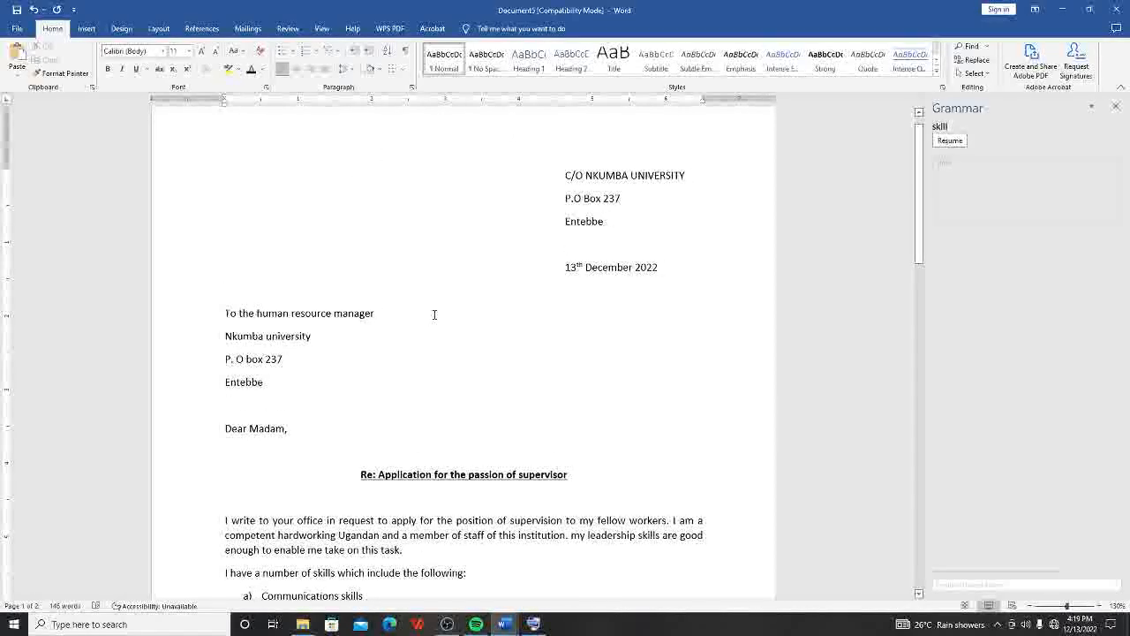
# Place the cursor on the empty line below "Yours in service".
pyautogui.scroll(-5, 432, 319)
pyautogui.scroll(-6, 437, 312)
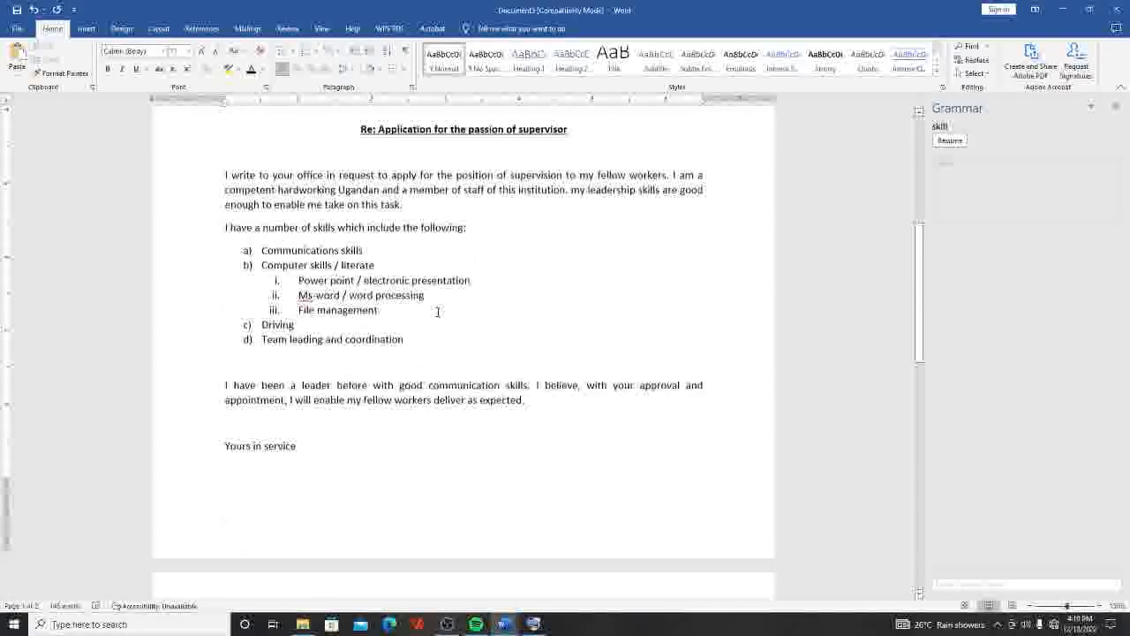
pyautogui.scroll(5, 334, 317)
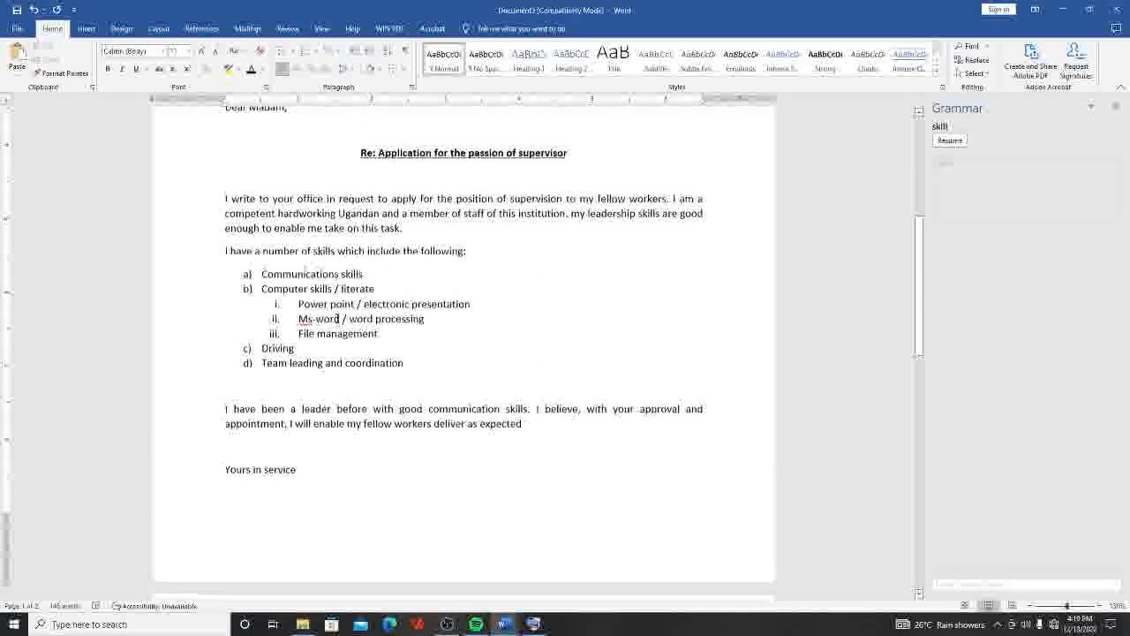
pyautogui.scroll(6, 334, 263)
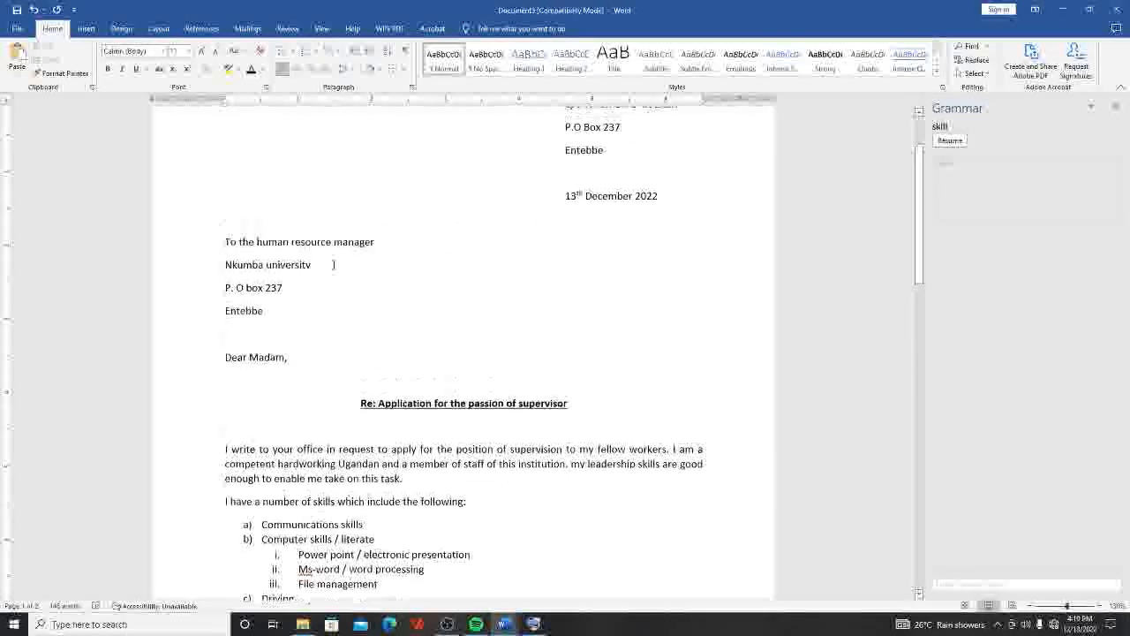
pyautogui.scroll(-6, 316, 338)
pyautogui.scroll(-5, 317, 338)
pyautogui.click(285, 358)
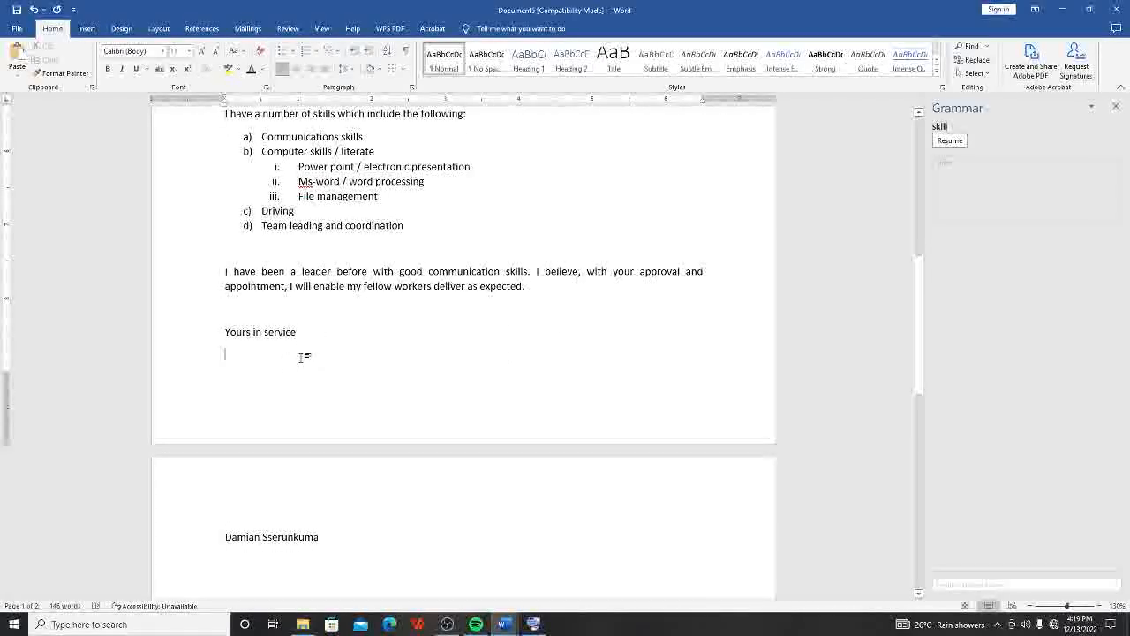